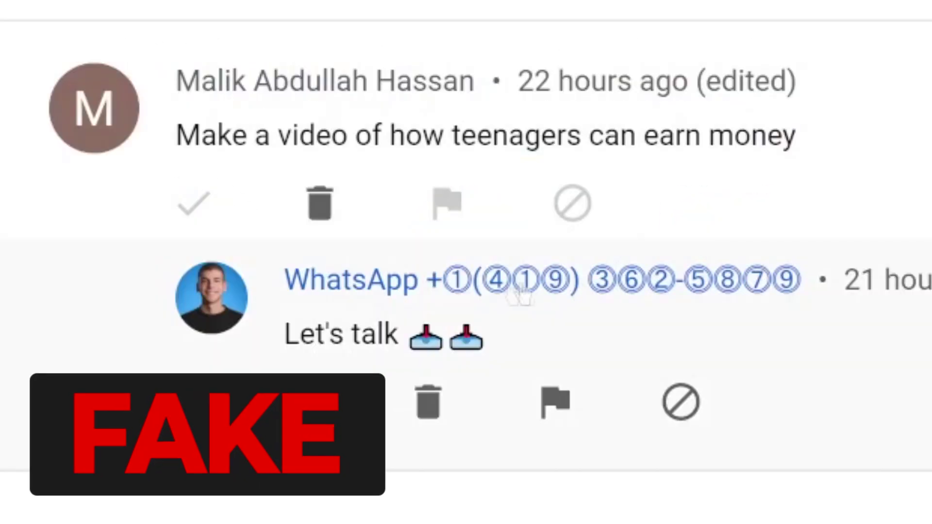
# Step: Open the scammer's channel and highlight its no-content note and the real channel's name
pyautogui.click(520, 294)
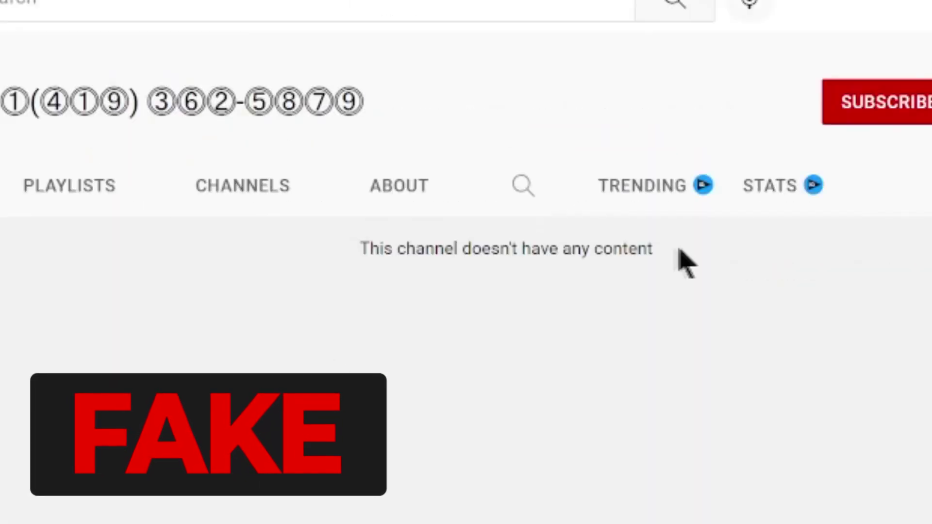
pyautogui.moveTo(491, 201); pyautogui.dragTo(240, 200)
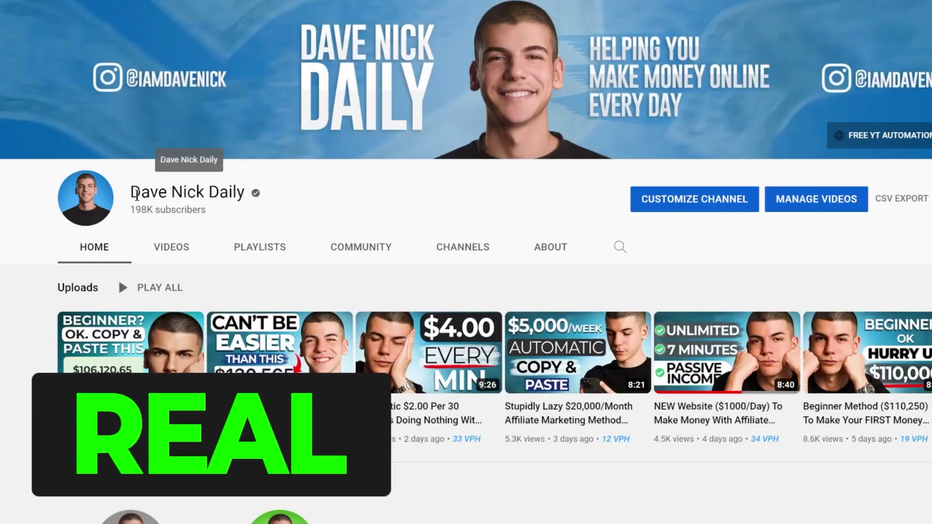
pyautogui.moveTo(98, 192); pyautogui.dragTo(170, 191)
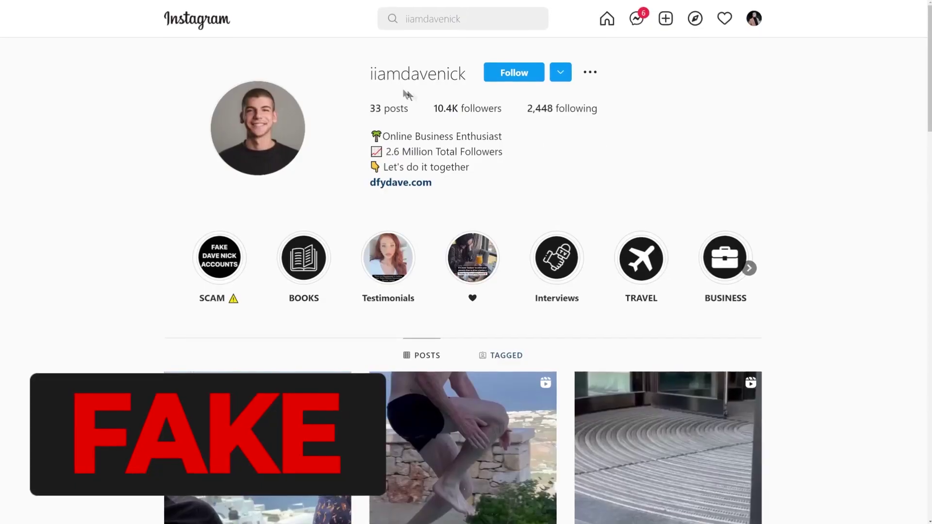
# Step: Highlight the fake Instagram username, clear the selection and scroll down
pyautogui.moveTo(366, 74); pyautogui.dragTo(443, 73)
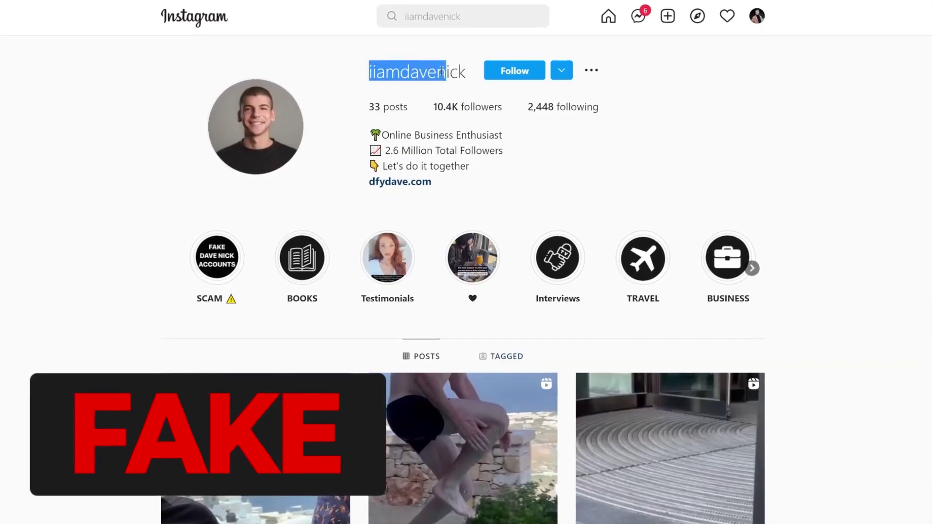
pyautogui.click(402, 146)
pyautogui.scroll(-2, 402, 146)
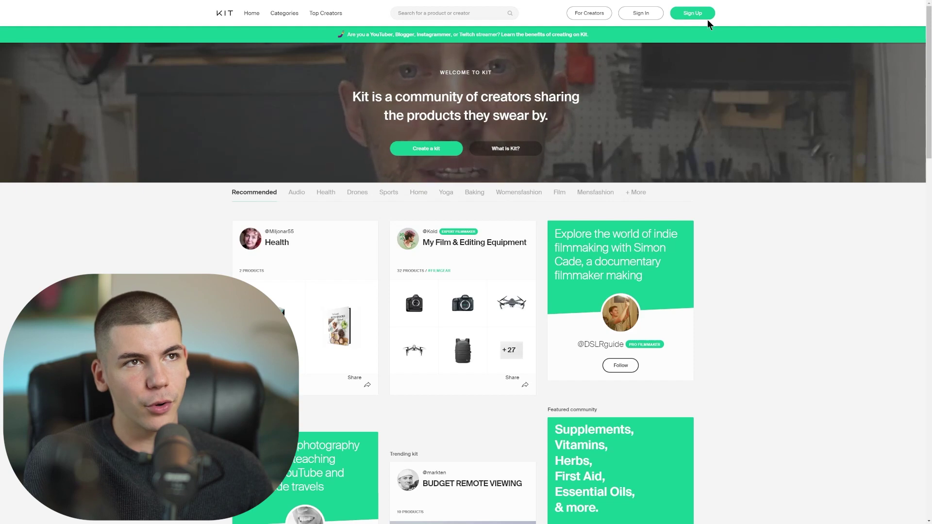
# Step: Sign up for Kit with Facebook and open the Species PC Gaming kit from the feed
pyautogui.click(703, 17)
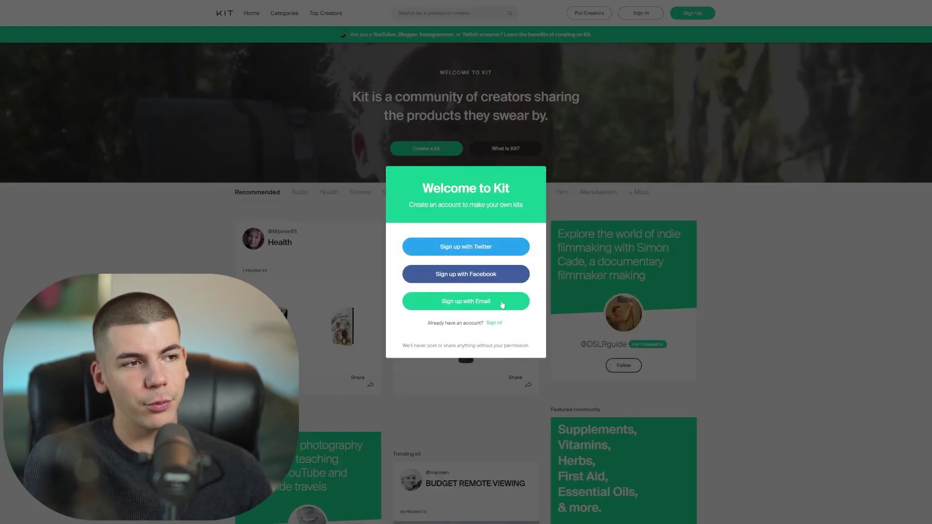
pyautogui.click(499, 275)
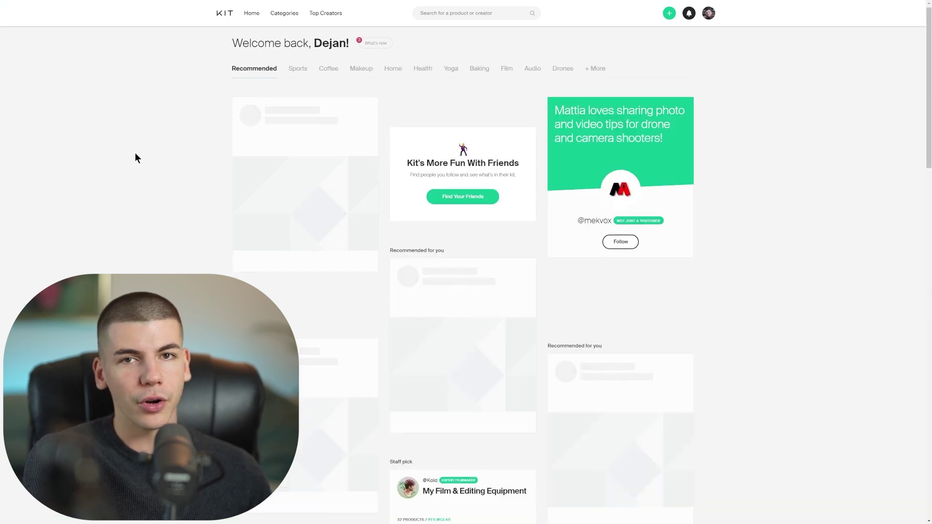
pyautogui.scroll(-2, 135, 154)
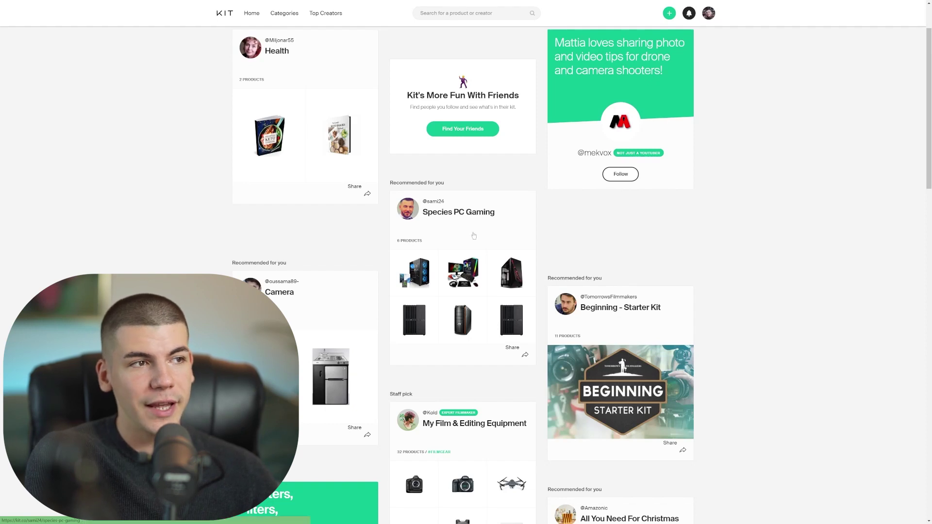
pyautogui.click(474, 236)
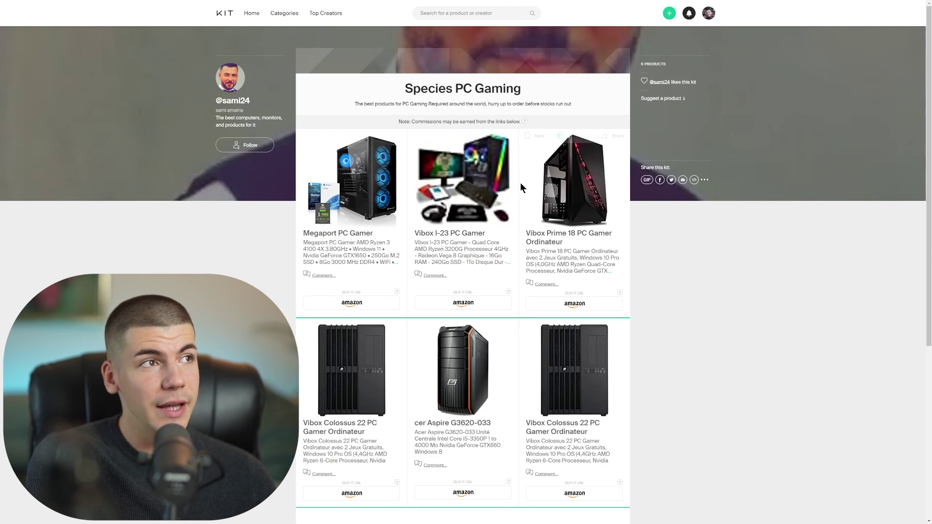
# Step: Open MKBHD's My Setup kit via Top Creators and browse its seven desk products
pyautogui.click(323, 13)
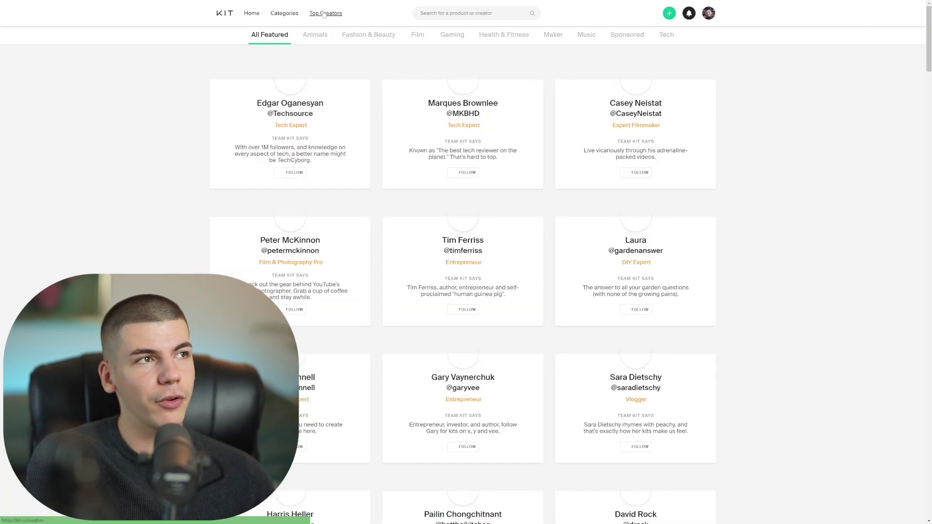
pyautogui.click(459, 121)
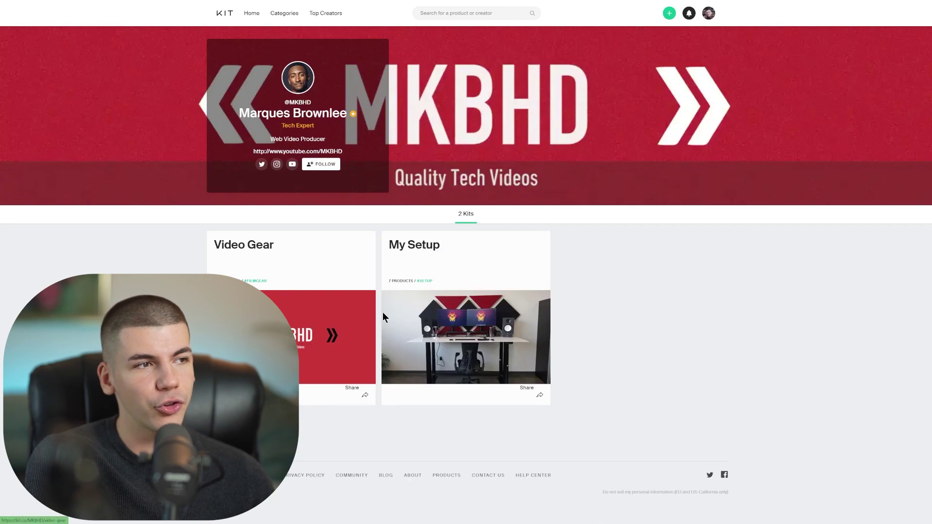
pyautogui.click(460, 311)
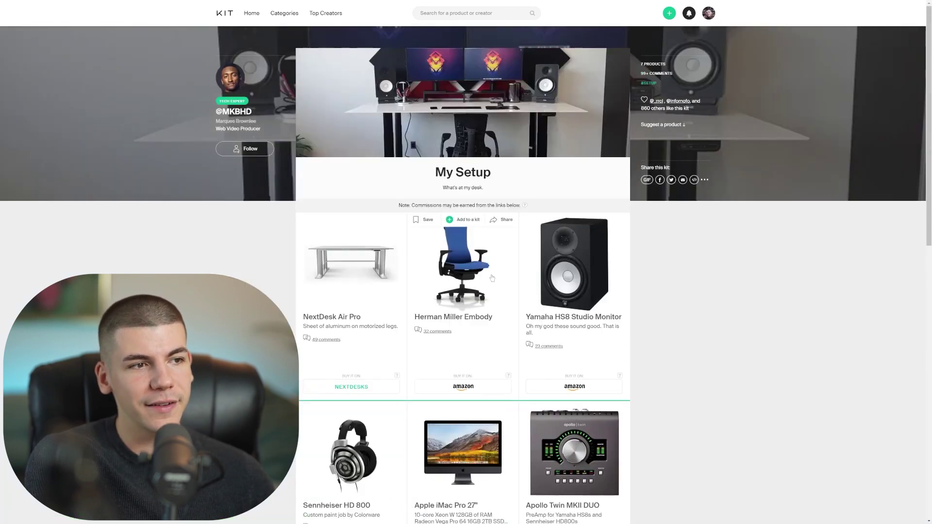
pyautogui.scroll(-3, 492, 278)
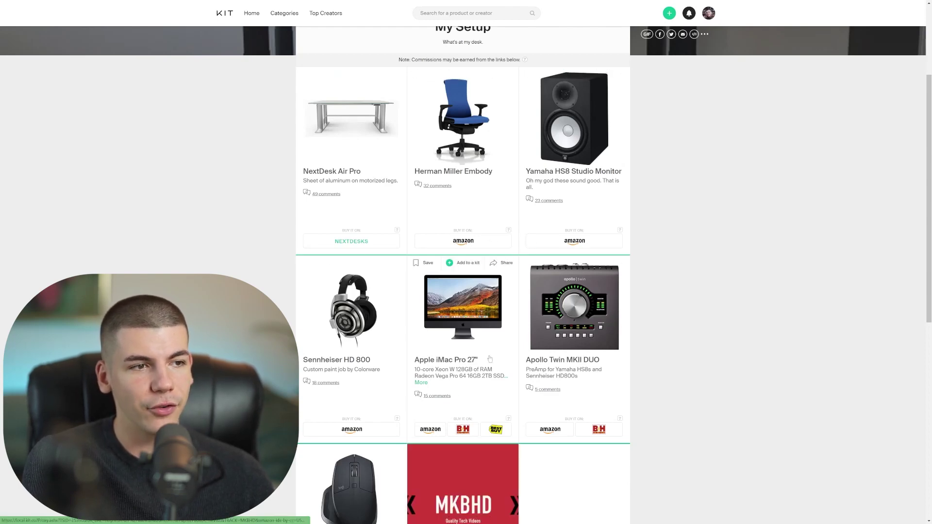
pyautogui.scroll(-4, 543, 366)
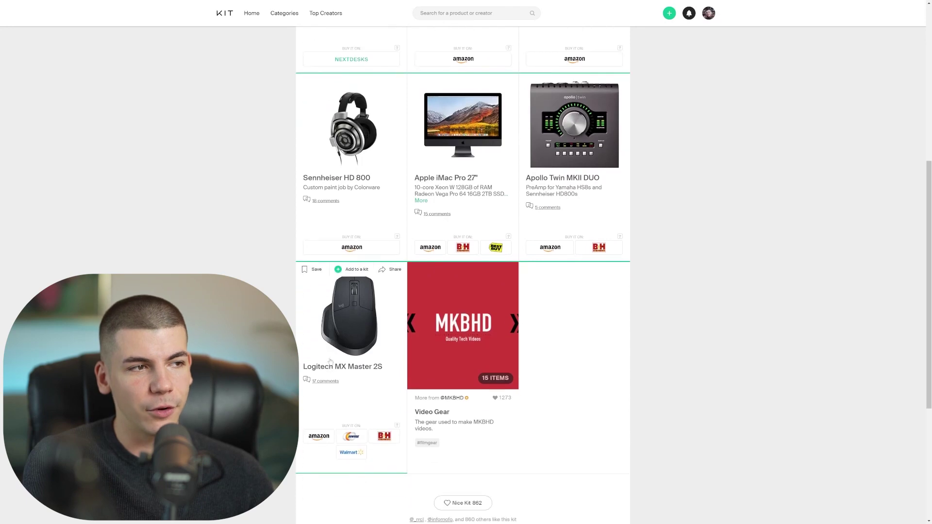
pyautogui.scroll(2, 406, 429)
pyautogui.scroll(2, 403, 426)
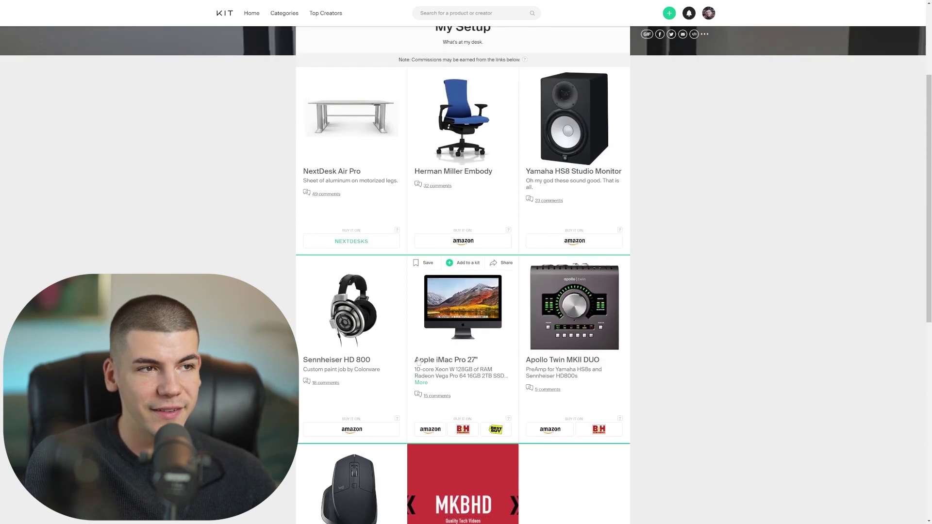
pyautogui.scroll(3, 625, 272)
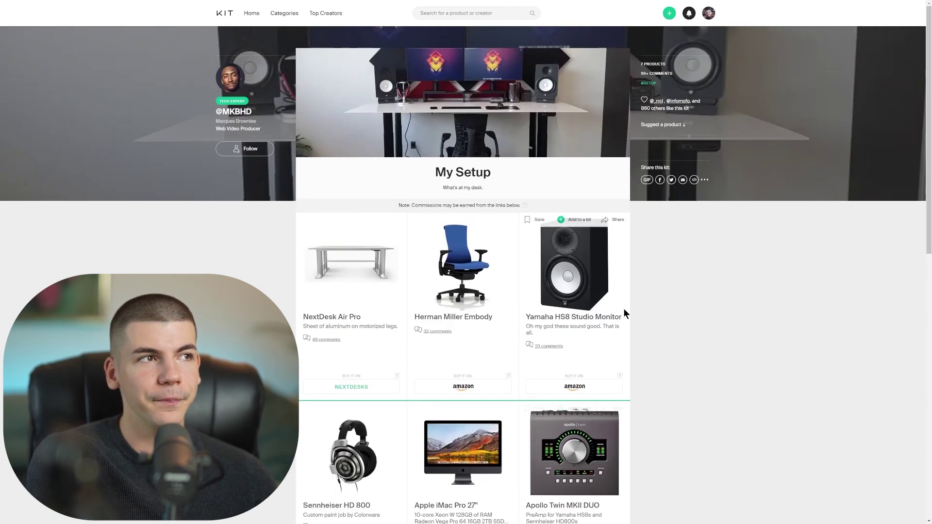
pyautogui.scroll(-2, 632, 349)
pyautogui.scroll(2, 571, 351)
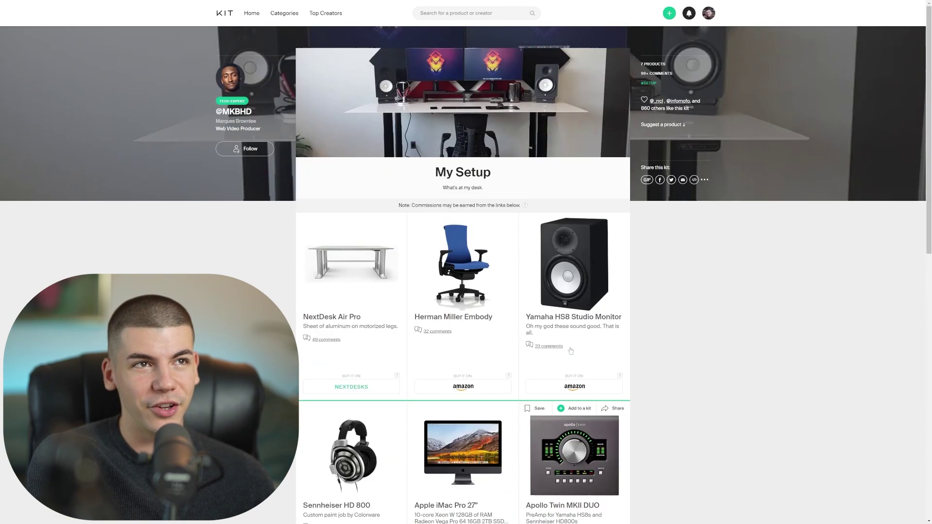
# Step: Create a kit named 'Fitness Gods' with the description 'This is all about fitness.'
pyautogui.click(670, 14)
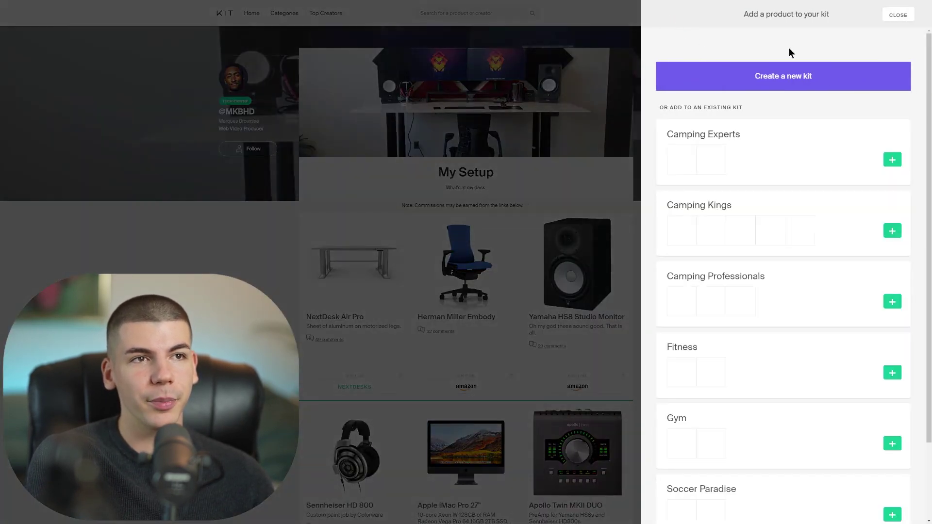
pyautogui.click(782, 79)
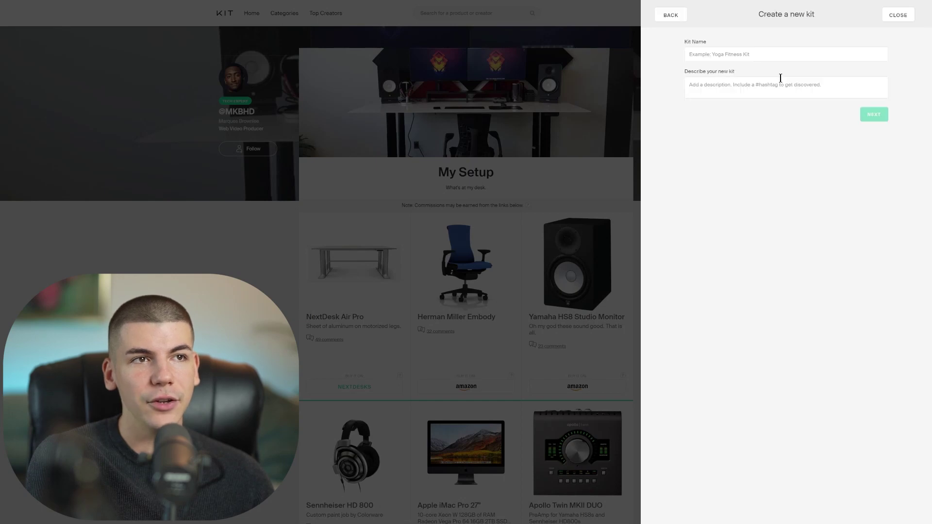
pyautogui.click(744, 55)
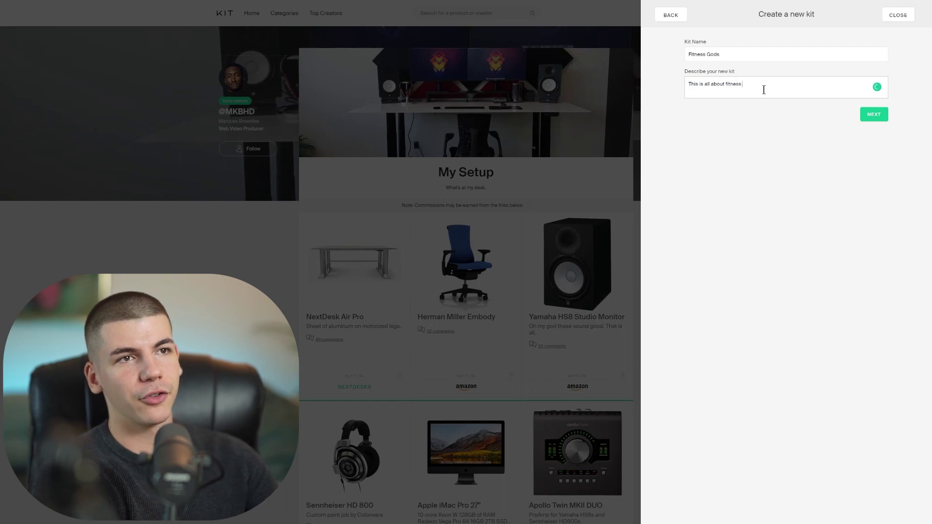
pyautogui.click(883, 116)
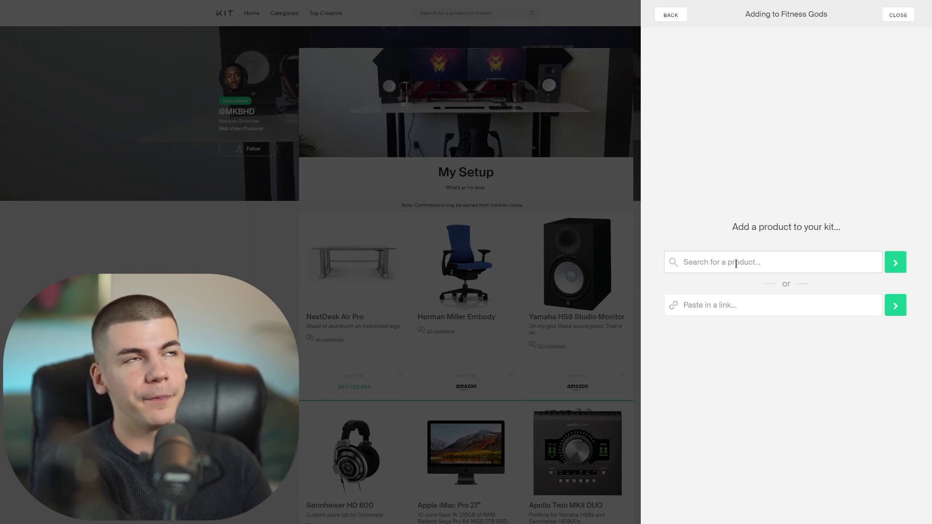
# Step: Search 'dumbbell' and add the Amazon Basics hex dumbbell result to the kit
pyautogui.click(736, 263)
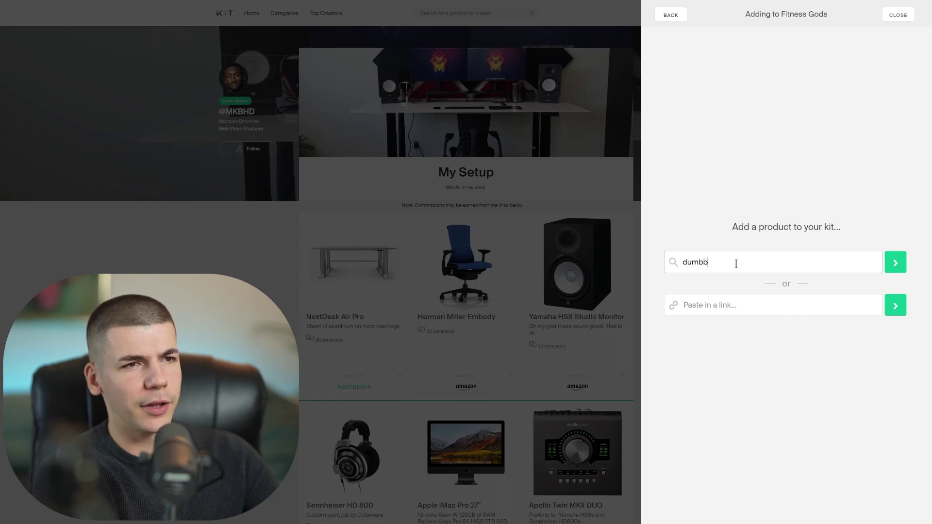
pyautogui.press('Return')
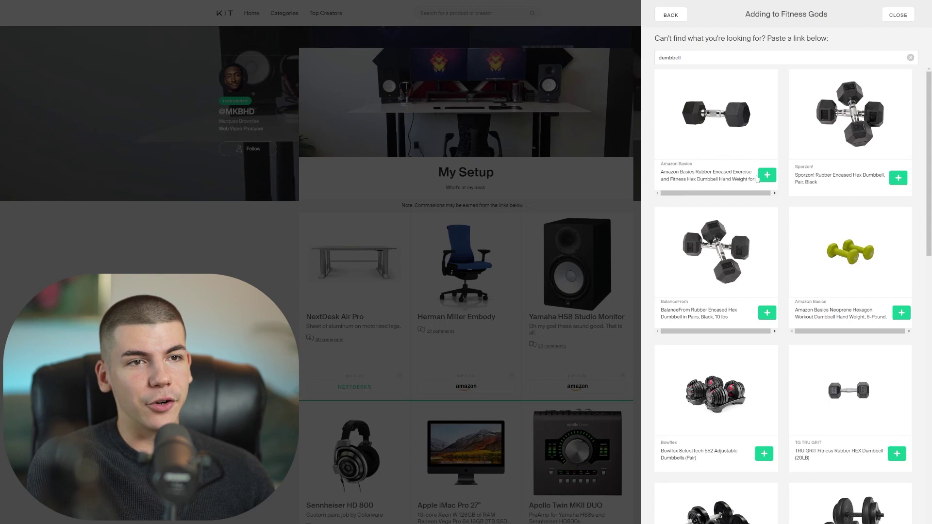
pyautogui.click(768, 175)
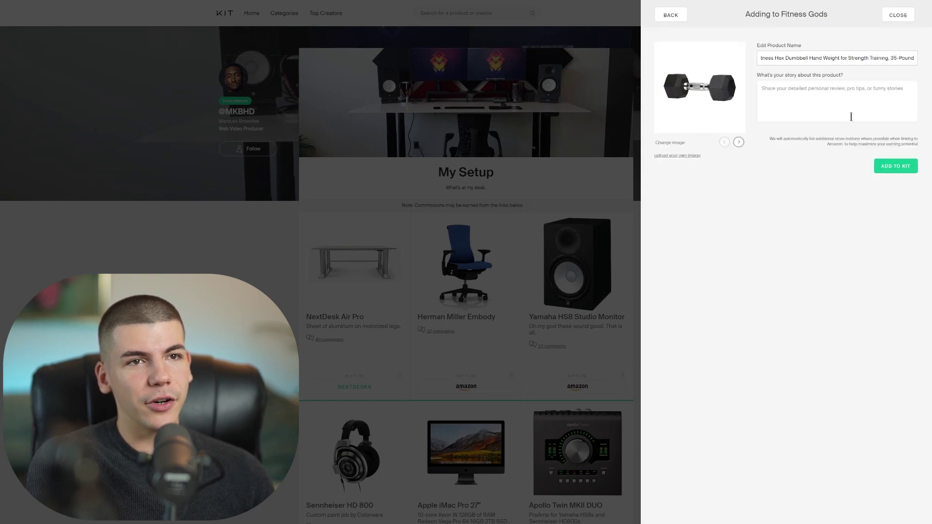
pyautogui.click(896, 166)
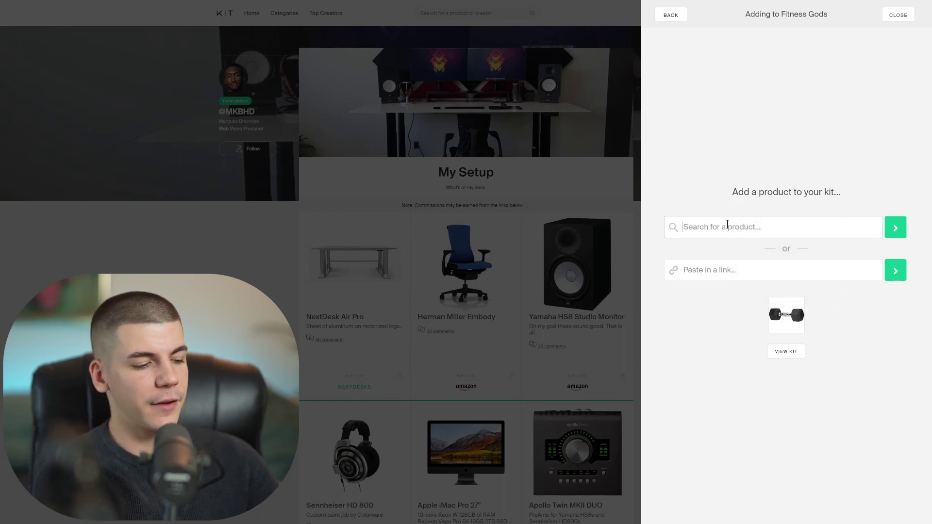
# Step: Search 'fitness' and add the Gaiam yoga mat and Garmin Vivofit band to the kit
pyautogui.click(727, 227)
pyautogui.write('fitness')
pyautogui.press('Return')
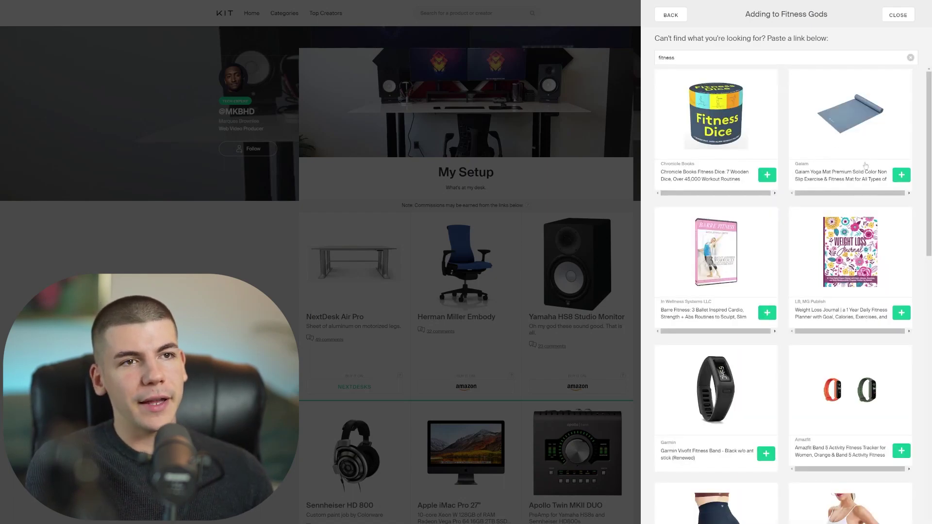
pyautogui.click(902, 176)
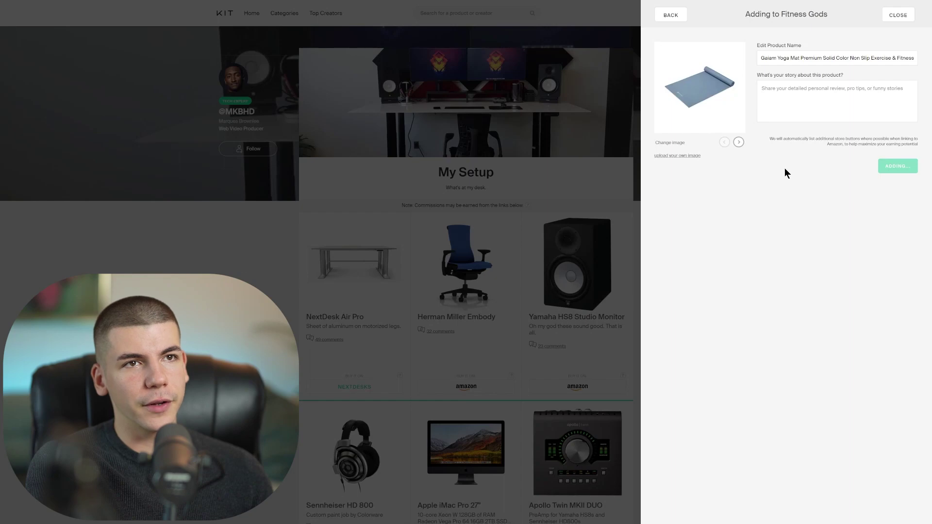
pyautogui.write('fitn')
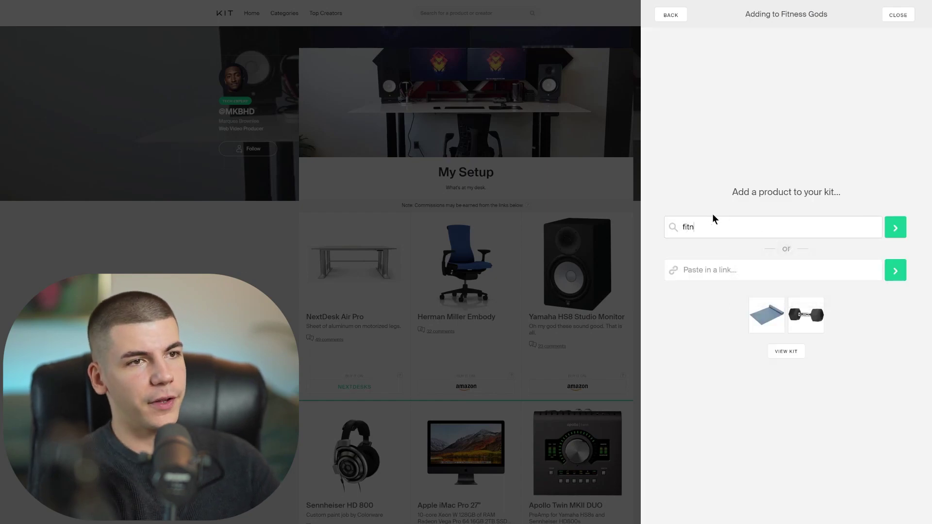
pyautogui.write('ess')
pyautogui.press('Return')
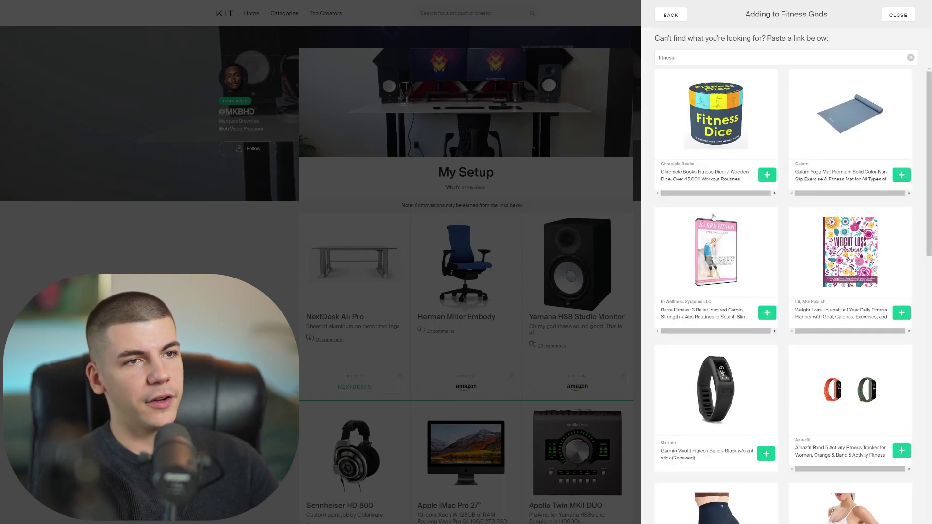
pyautogui.click(766, 455)
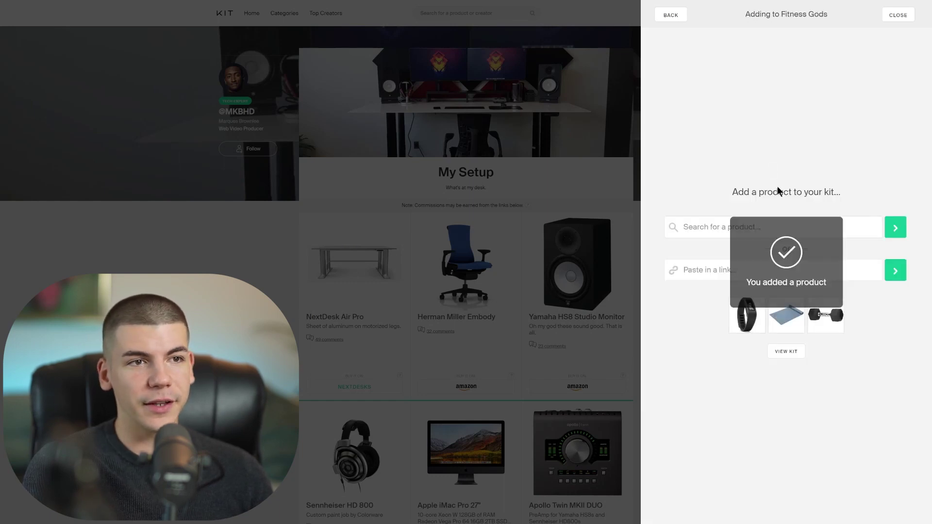
# Step: Search 'gym' and add the AUROLA workout shorts to the kit
pyautogui.click(696, 226)
pyautogui.write('gym')
pyautogui.press('Return')
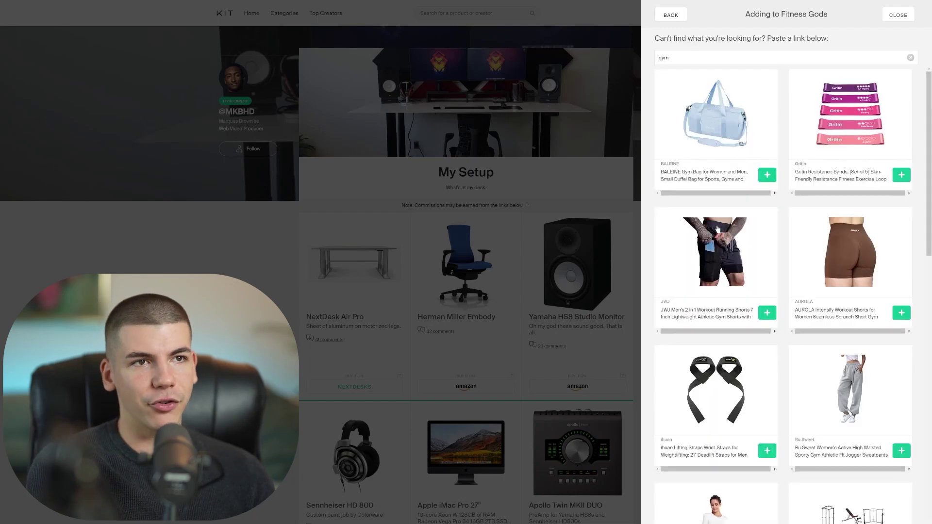
pyautogui.click(902, 312)
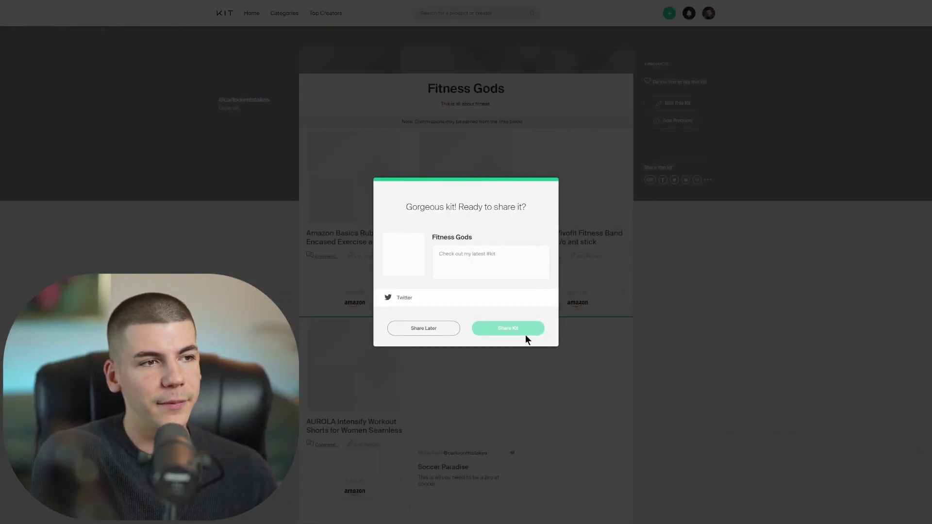
# Step: Choose Share Later on the 'Ready to share it?' prompt and deselect the kit title
pyautogui.click(431, 326)
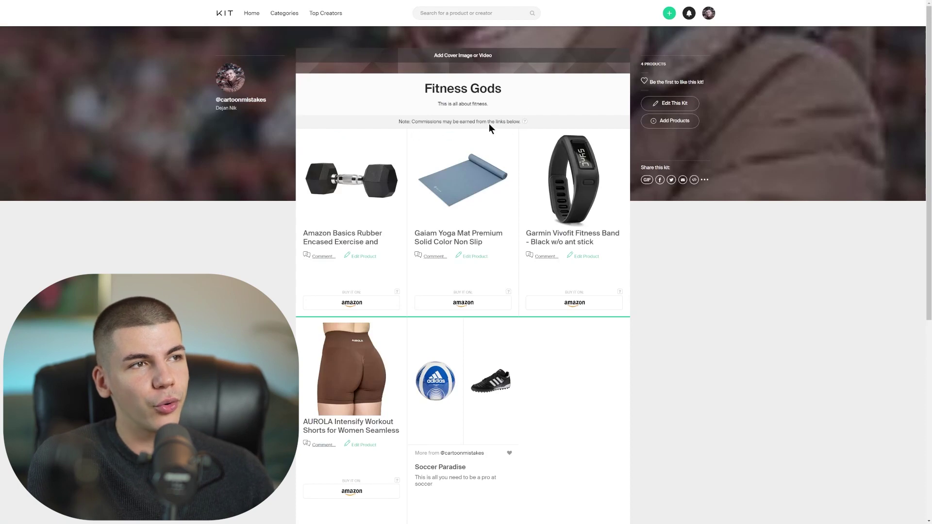
pyautogui.click(518, 102)
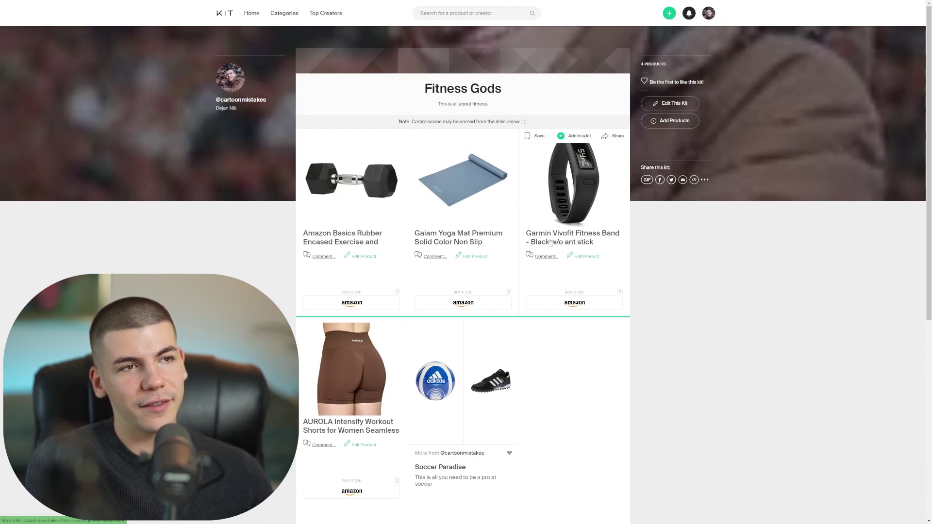
# Step: Copy the kit's link from the Share this kit '...' menu
pyautogui.click(705, 180)
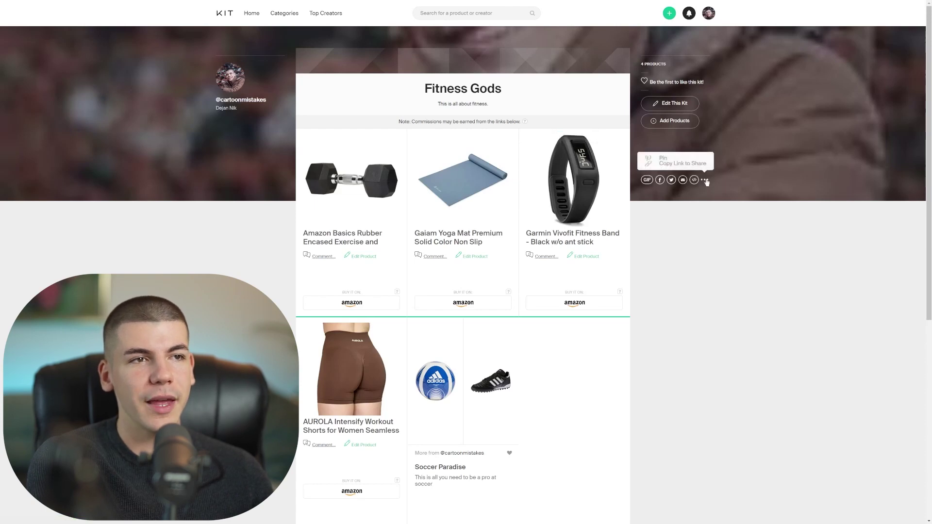
pyautogui.click(684, 164)
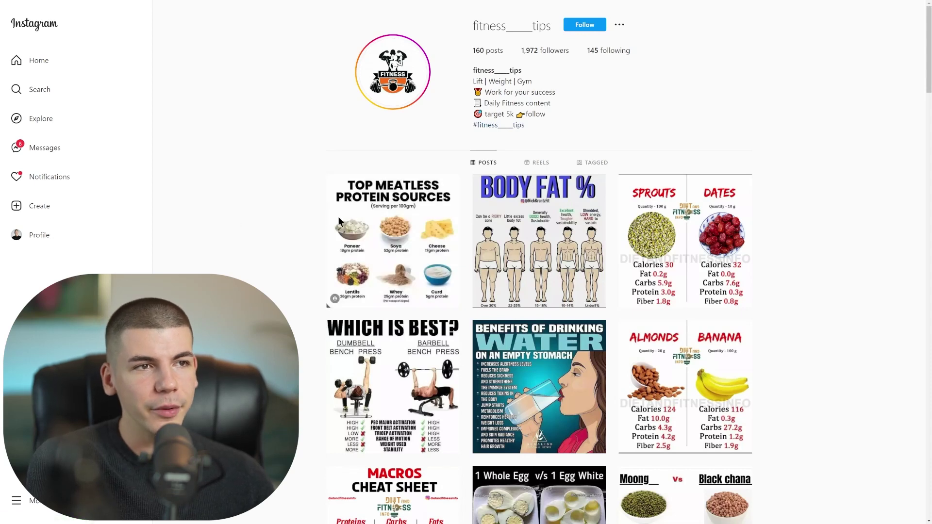
# Step: Scroll the fitness-tips profile grid and open the almonds vs peanuts nutrition post
pyautogui.scroll(-4, 596, 372)
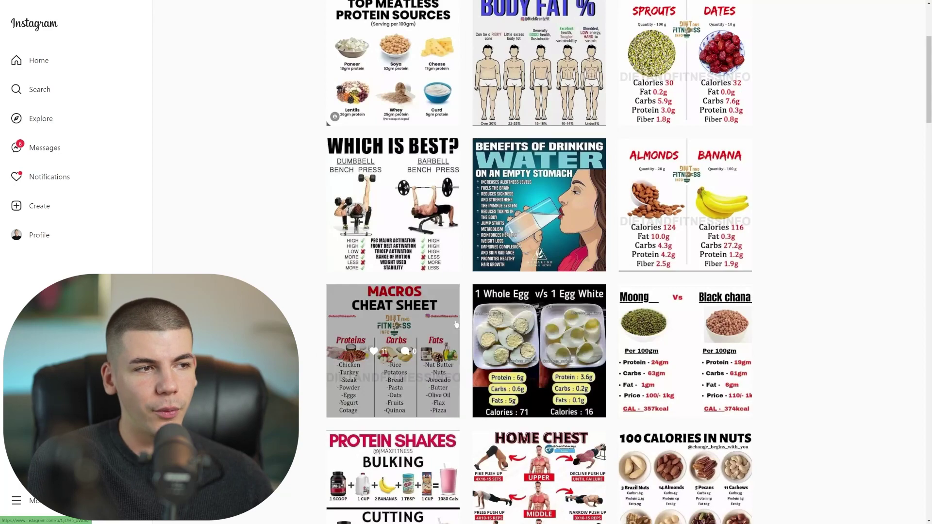
pyautogui.scroll(-2, 484, 284)
pyautogui.scroll(-2, 689, 166)
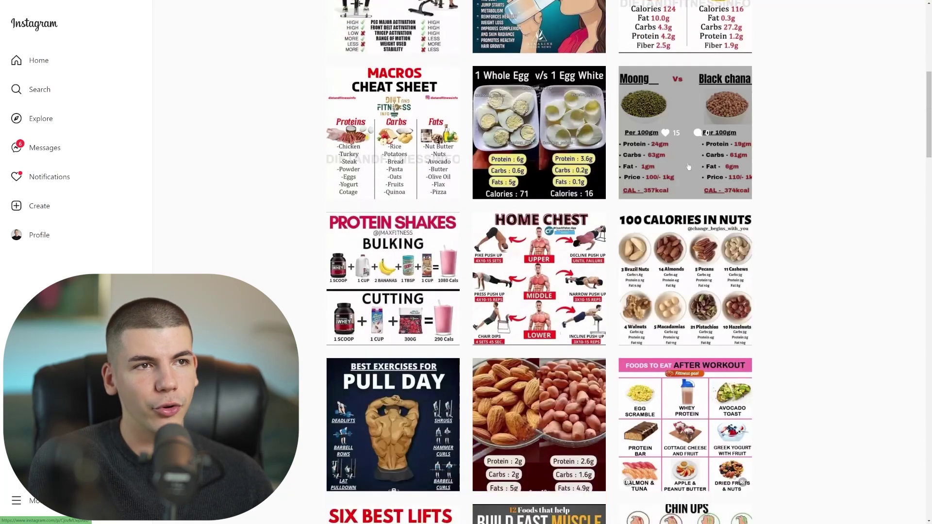
pyautogui.scroll(-4, 693, 163)
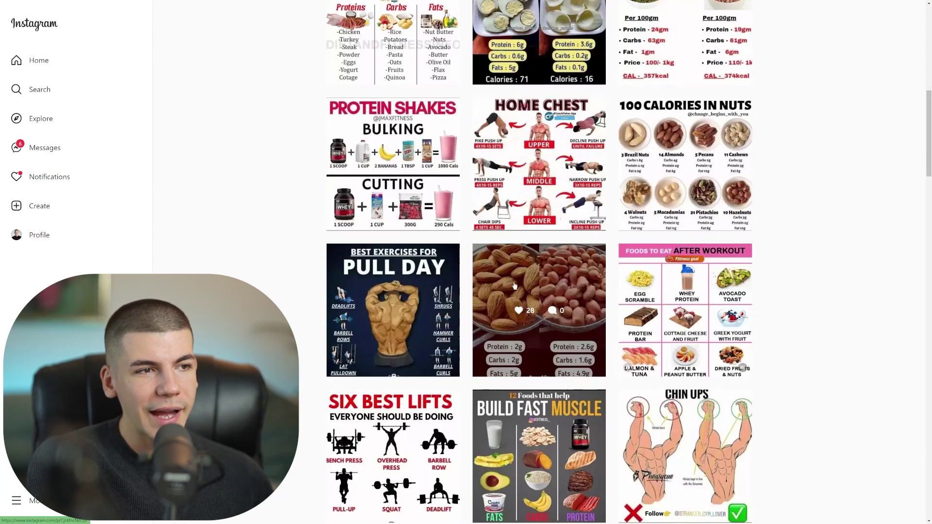
pyautogui.click(554, 209)
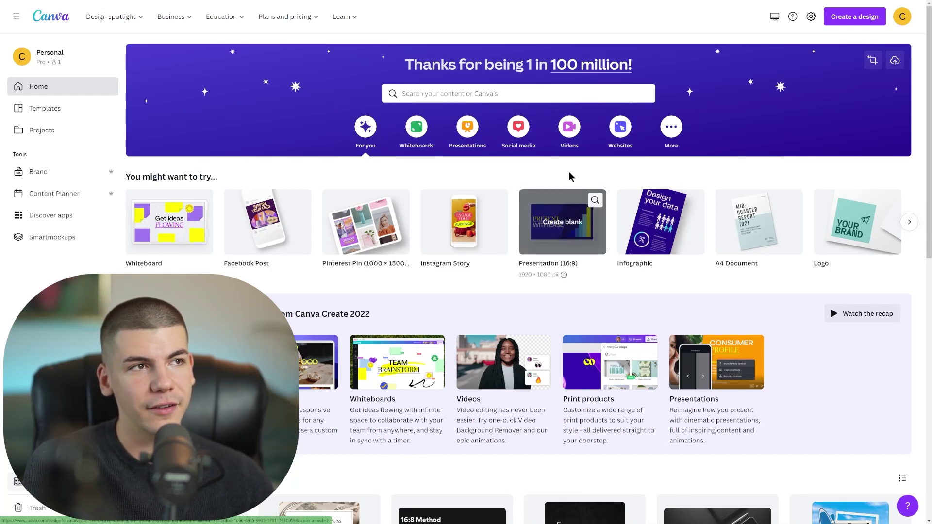
# Step: Start a Pinterest Pin and place an 'almonds' stock photo across its top-left half
pyautogui.click(849, 20)
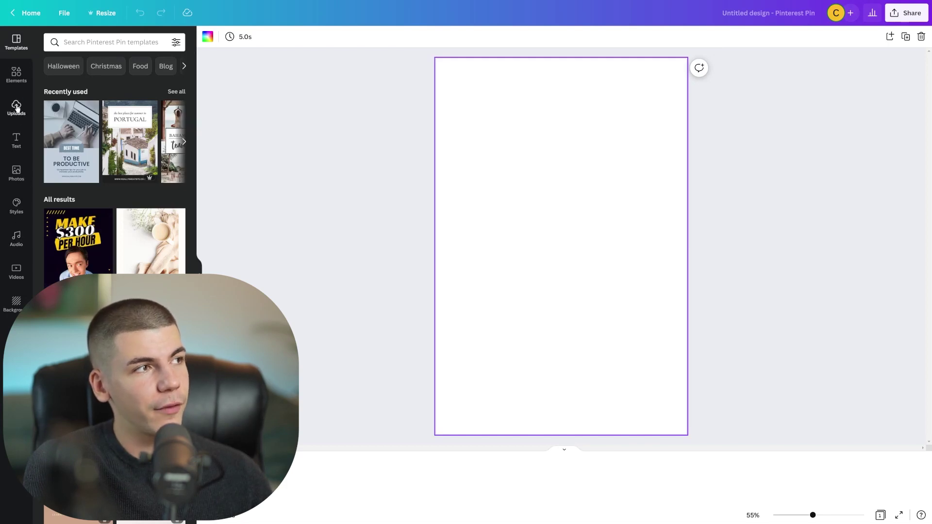
pyautogui.click(15, 174)
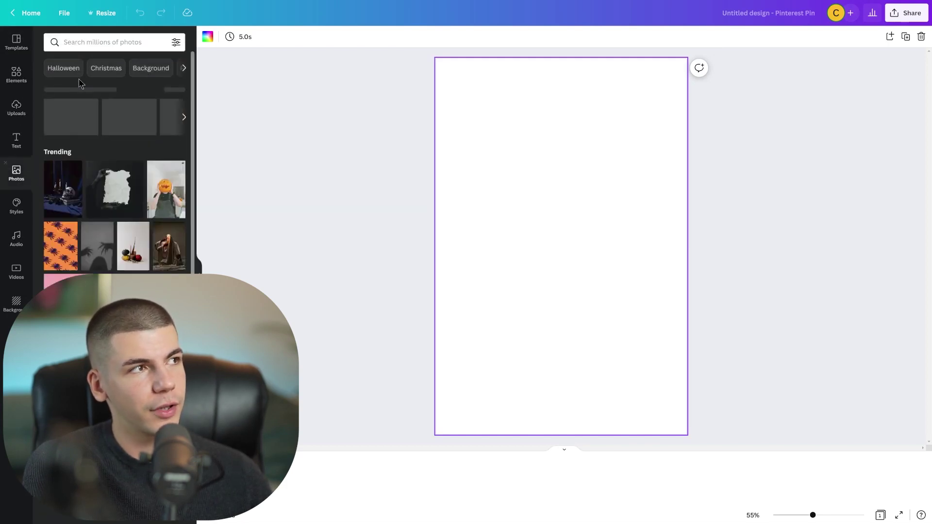
pyautogui.click(82, 45)
pyautogui.write('almonds')
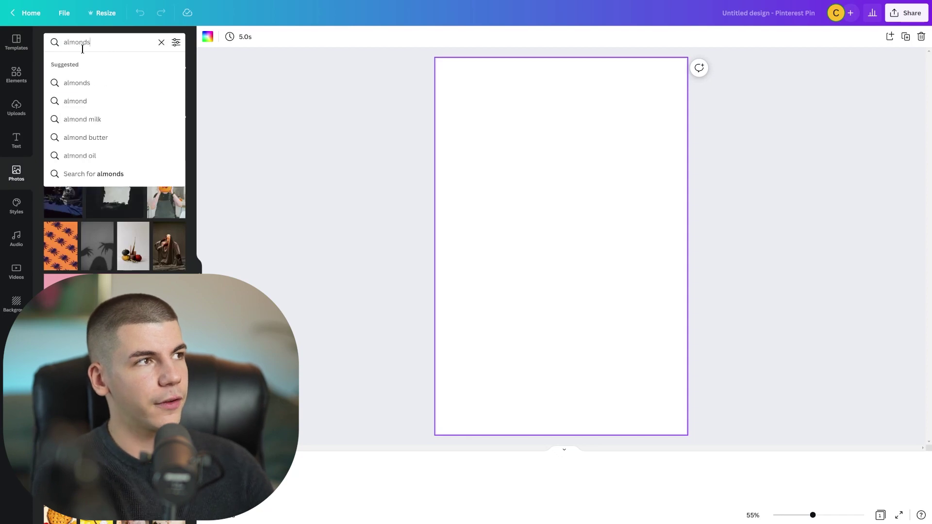
pyautogui.press('Return')
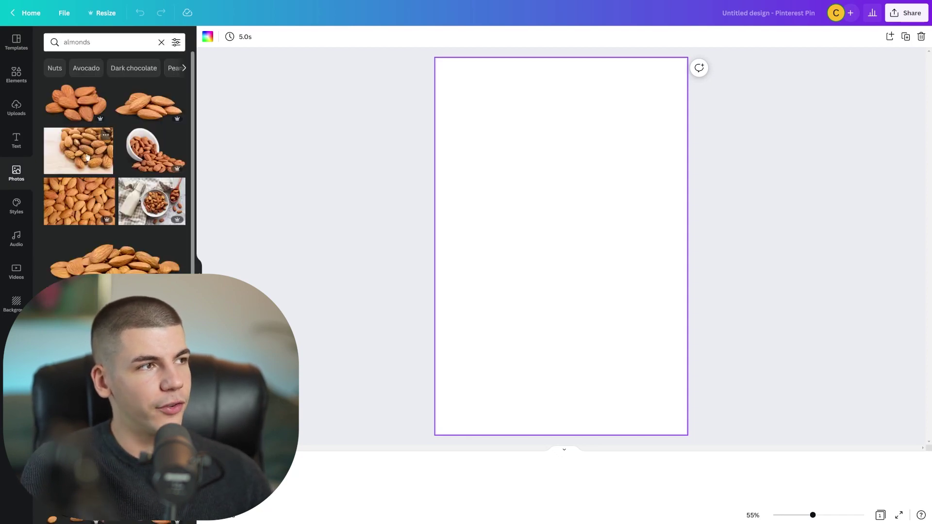
pyautogui.moveTo(87, 156); pyautogui.dragTo(410, 92)
pyautogui.moveTo(543, 194); pyautogui.dragTo(697, 362)
pyautogui.moveTo(598, 239); pyautogui.dragTo(436, 237)
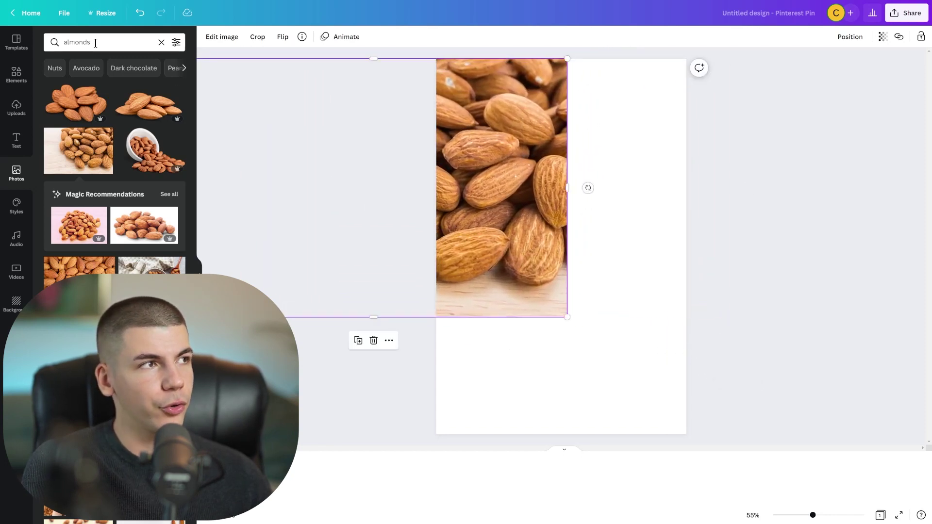
# Step: Add a peanuts photo and size it to fill the pin's top-right half
pyautogui.doubleClick(95, 42)
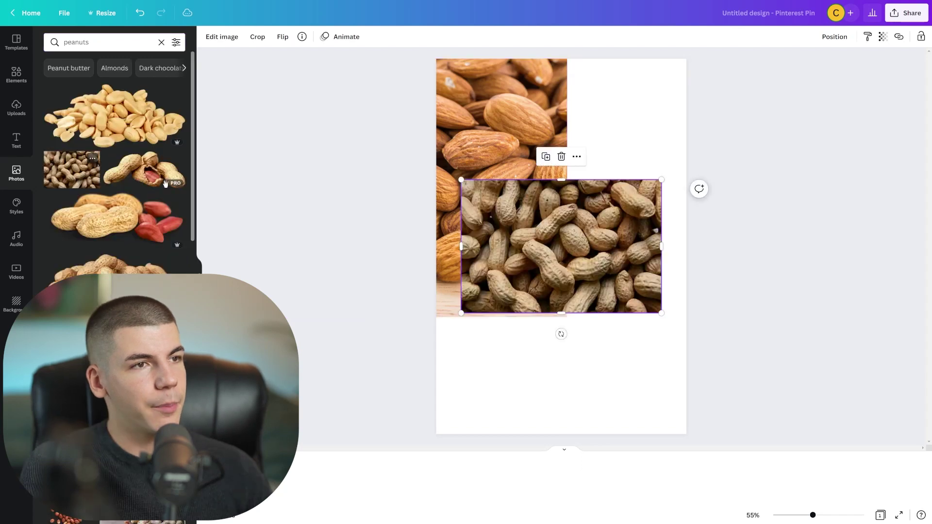
pyautogui.moveTo(590, 260); pyautogui.dragTo(698, 139)
pyautogui.moveTo(767, 192); pyautogui.dragTo(925, 358)
pyautogui.click(377, 171)
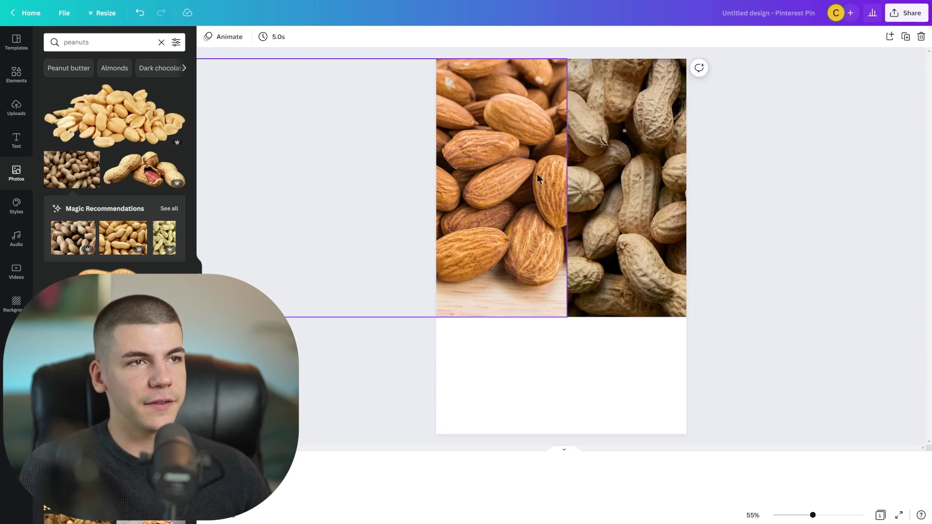
# Step: Add a heading with the almond nutrition figures and give it a yellow background
pyautogui.click(18, 137)
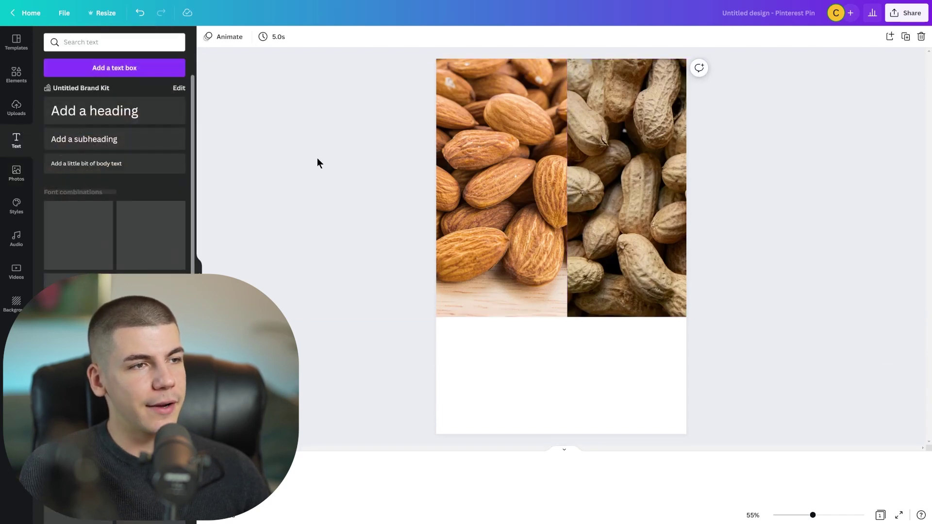
pyautogui.click(89, 112)
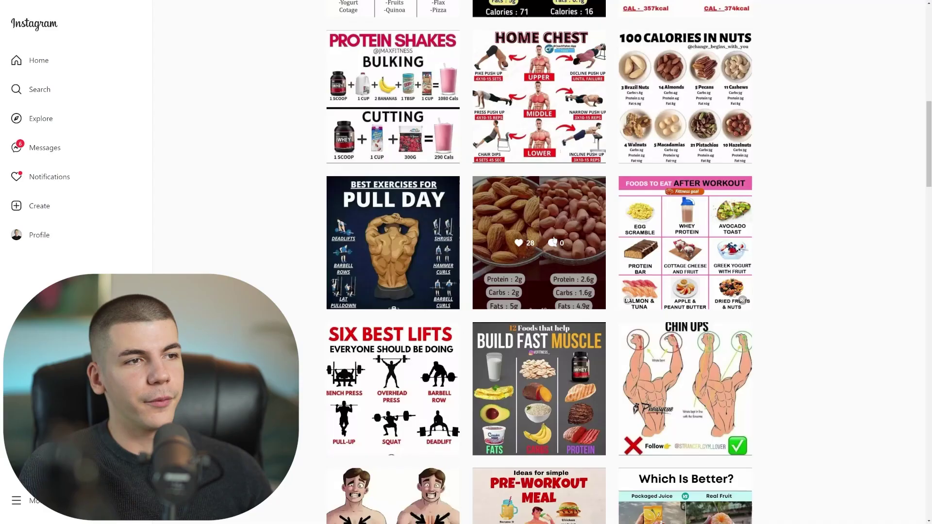
pyautogui.click(539, 243)
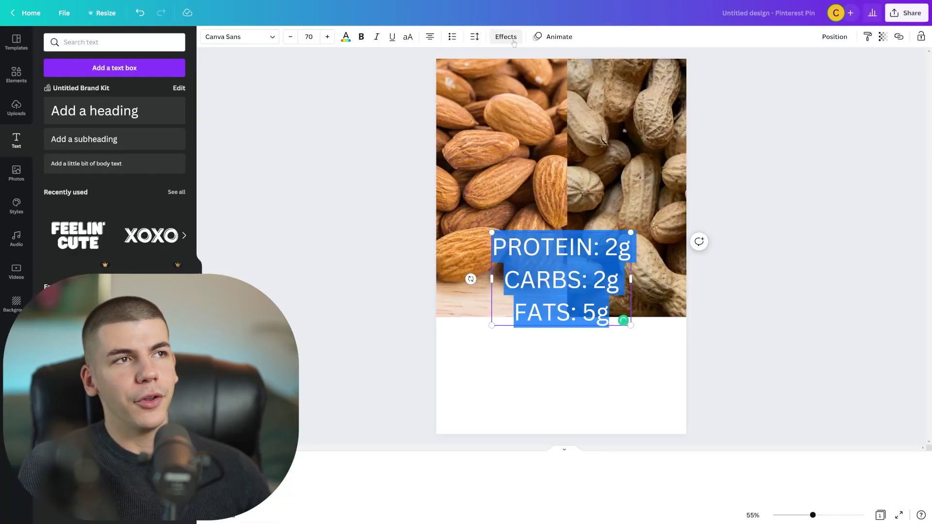
pyautogui.click(506, 37)
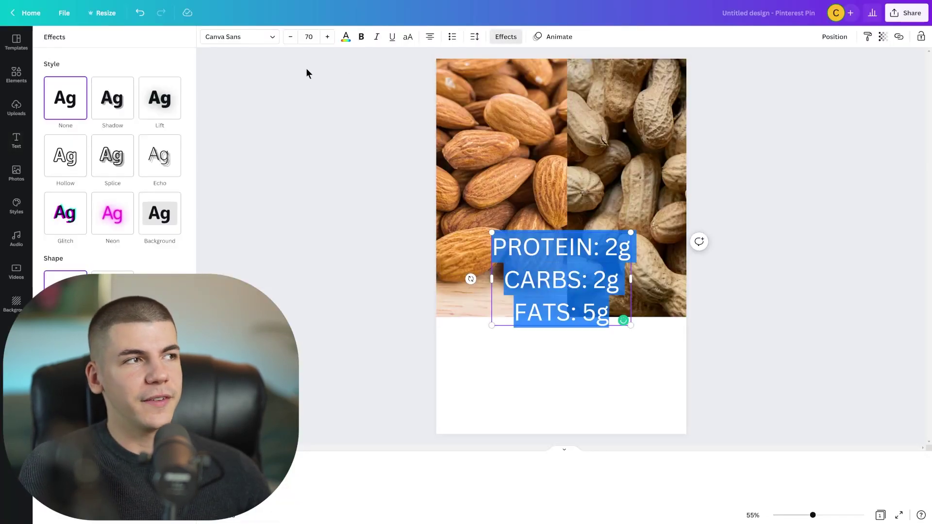
pyautogui.click(170, 223)
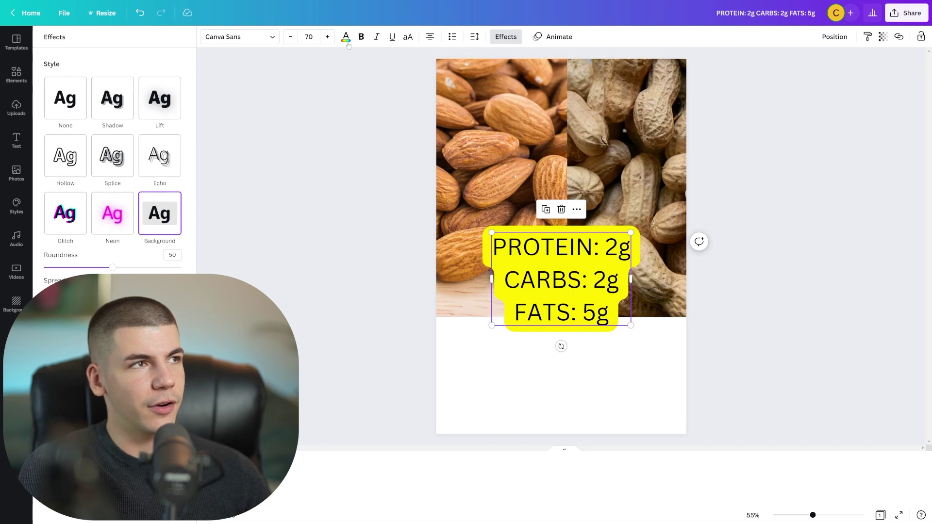
# Step: Set the macros text in MADE Evolve Sans and shrink it below the almond photo
pyautogui.click(211, 37)
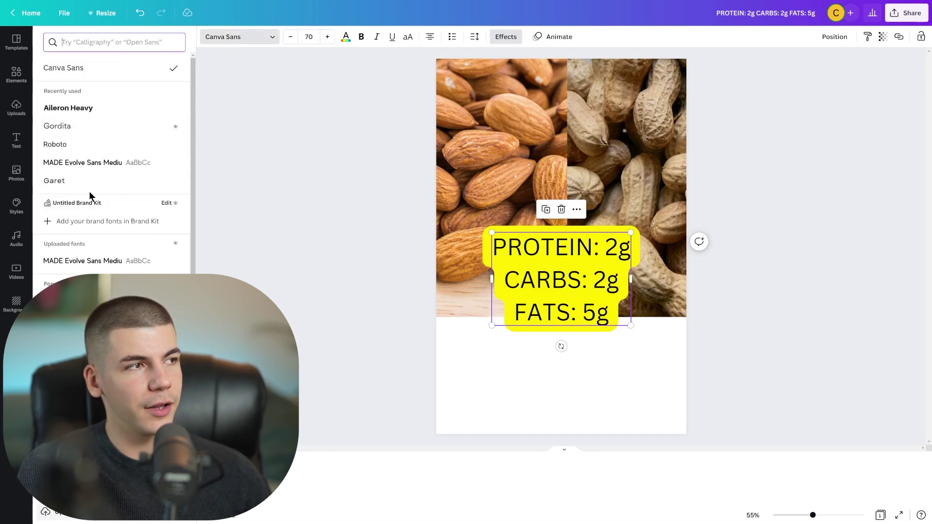
pyautogui.click(87, 261)
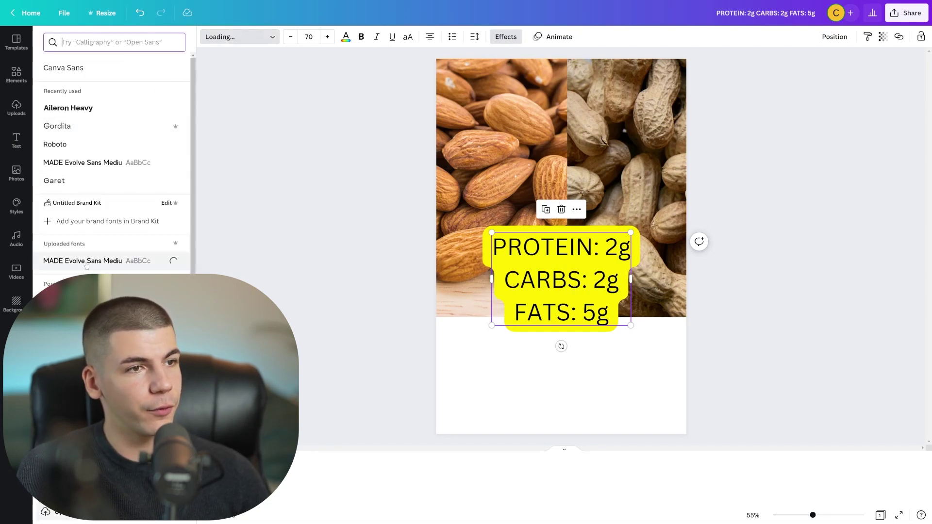
pyautogui.click(565, 279)
pyautogui.moveTo(626, 233); pyautogui.dragTo(502, 361)
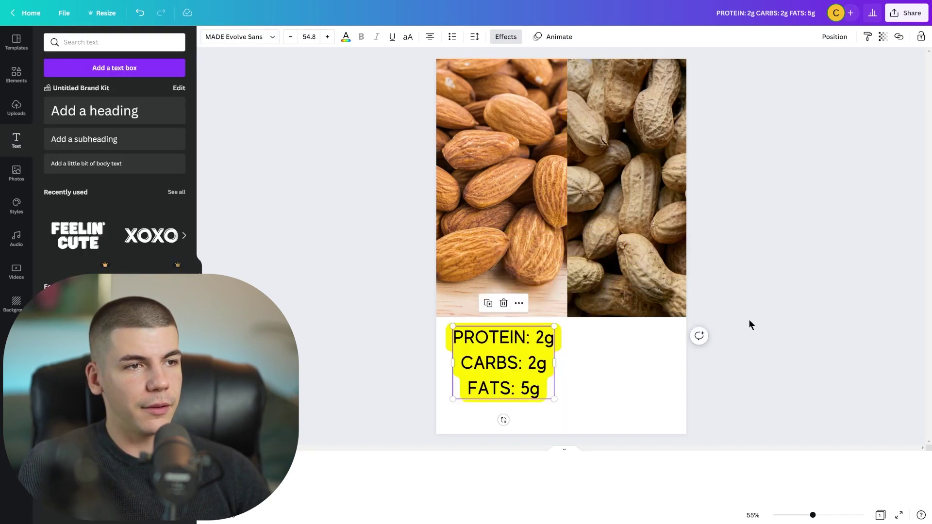
pyautogui.click(776, 267)
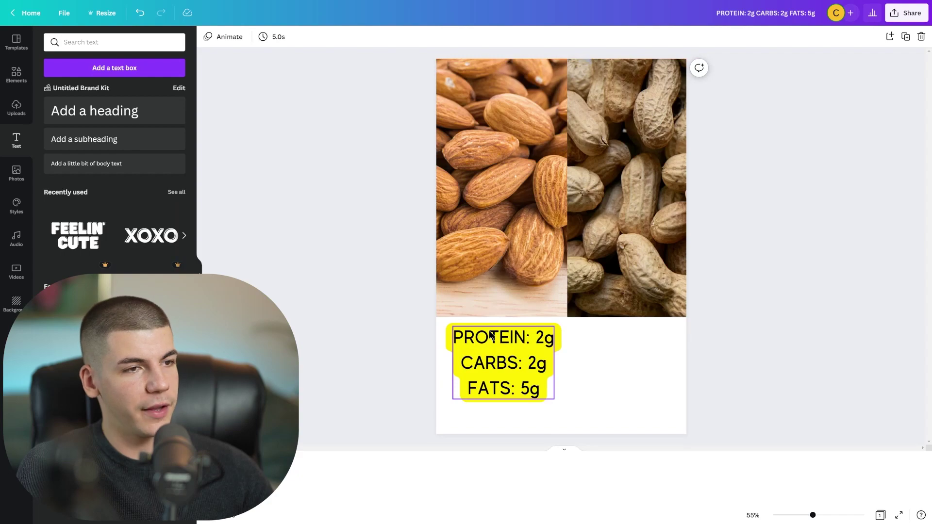
# Step: Duplicate the macros label and change its values to protein 2.6g, carbs 1.6g, fats 4.9g
pyautogui.hotkey('ctrl', 'd')
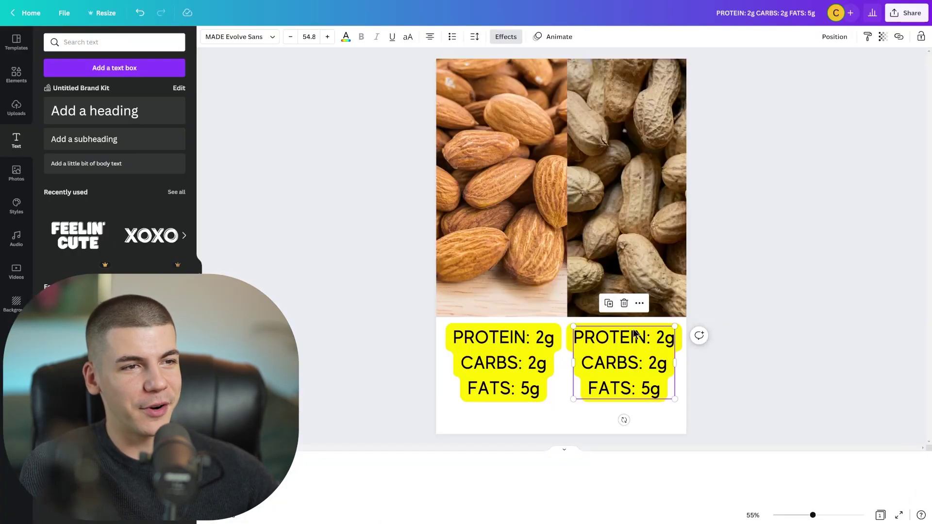
pyautogui.click(634, 334)
pyautogui.moveTo(665, 337); pyautogui.dragTo(649, 337)
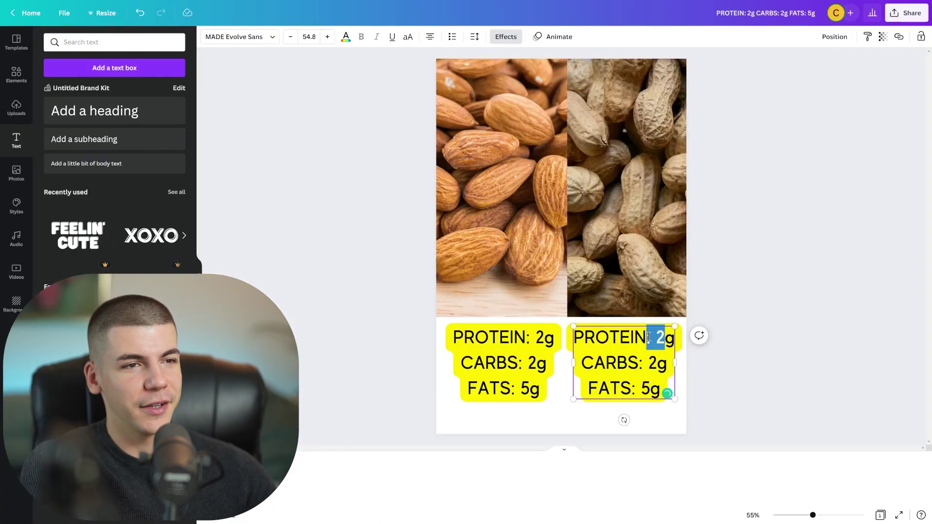
pyautogui.write('.6')
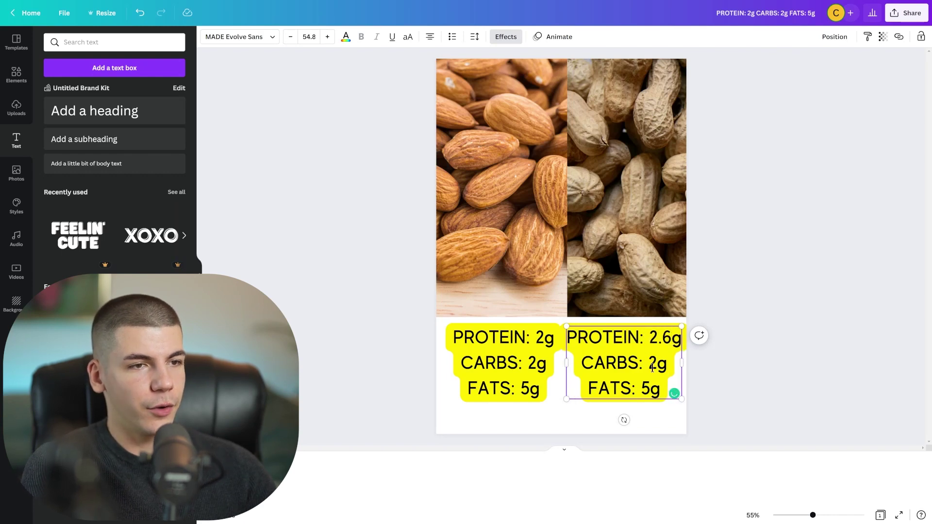
pyautogui.write('1.6')
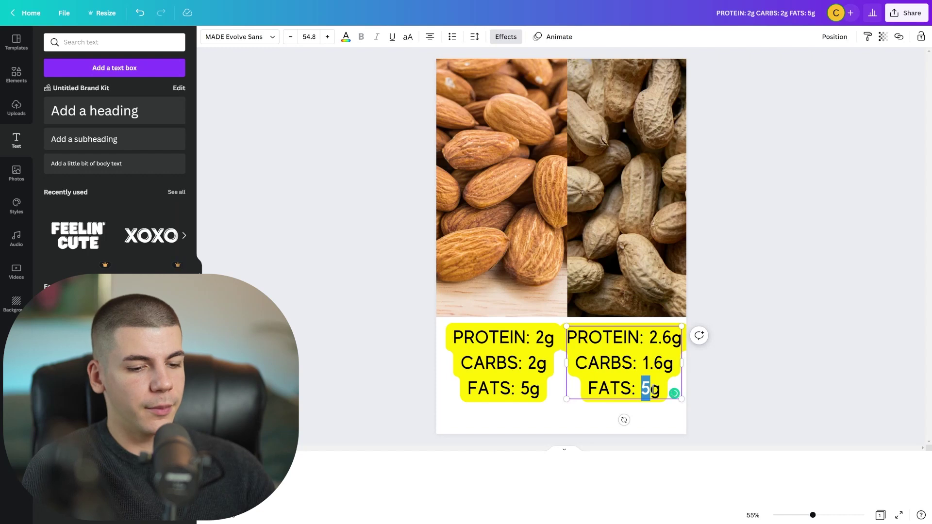
pyautogui.write('4.9')
pyautogui.click(747, 244)
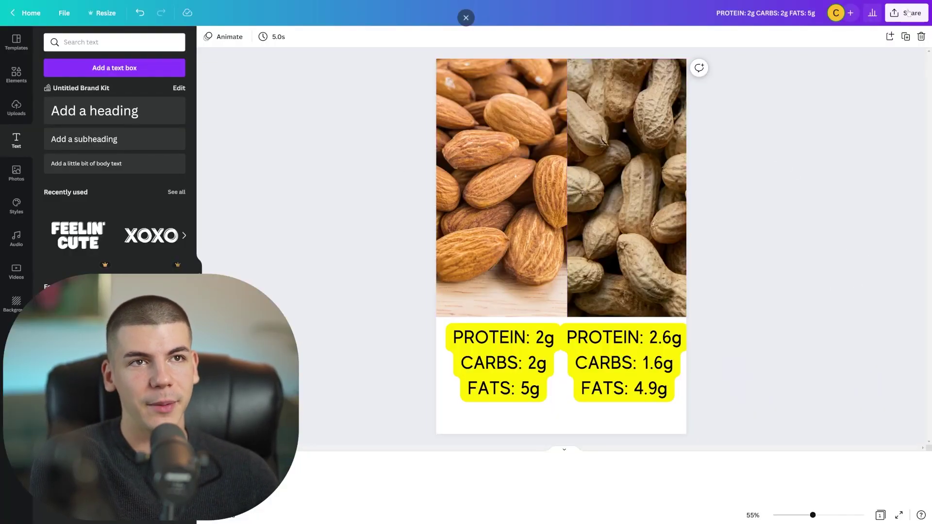
# Step: Download the almonds-vs-peanuts pin as a PNG, then return to the Pinterest Business Hub
pyautogui.click(907, 13)
pyautogui.click(784, 224)
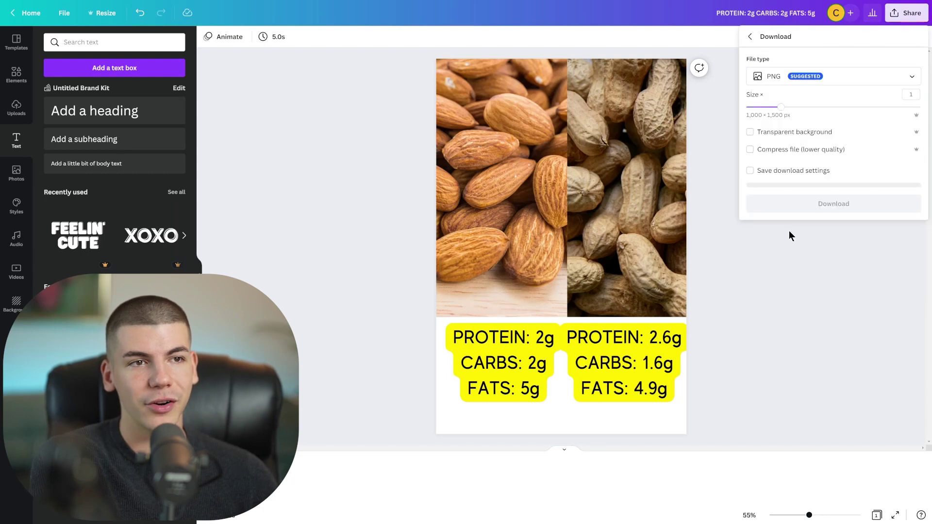
pyautogui.click(796, 202)
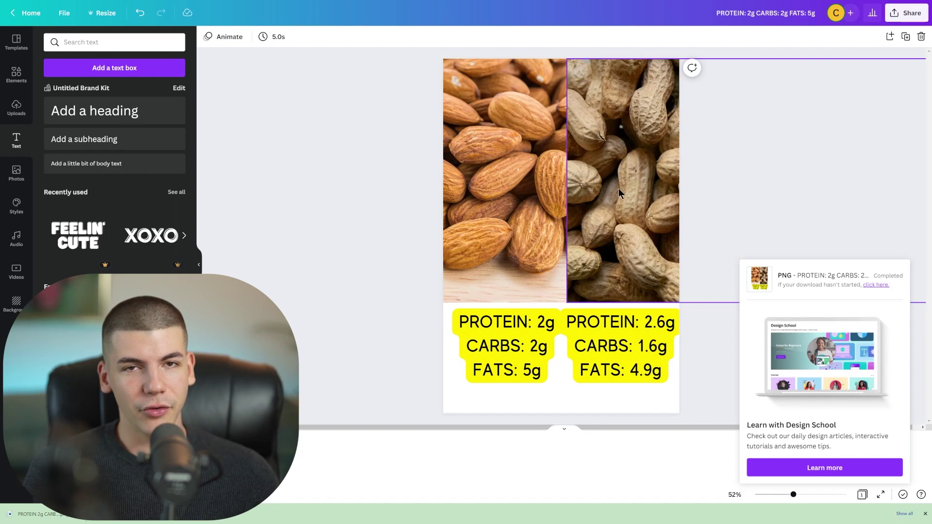
pyautogui.hotkey('ctrl', 'Tab')
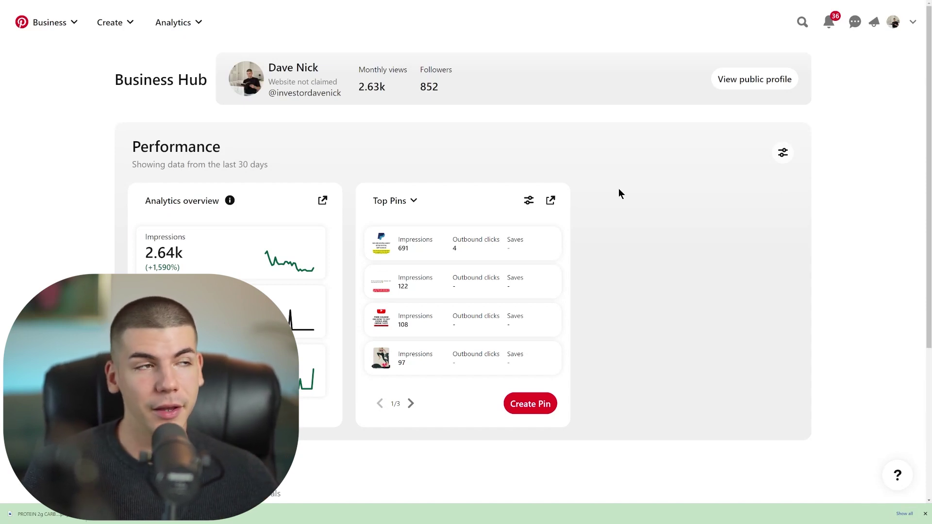
# Step: Start a new pin, create a 'Fitness Gods' board for it, and upload the macros image
pyautogui.click(115, 22)
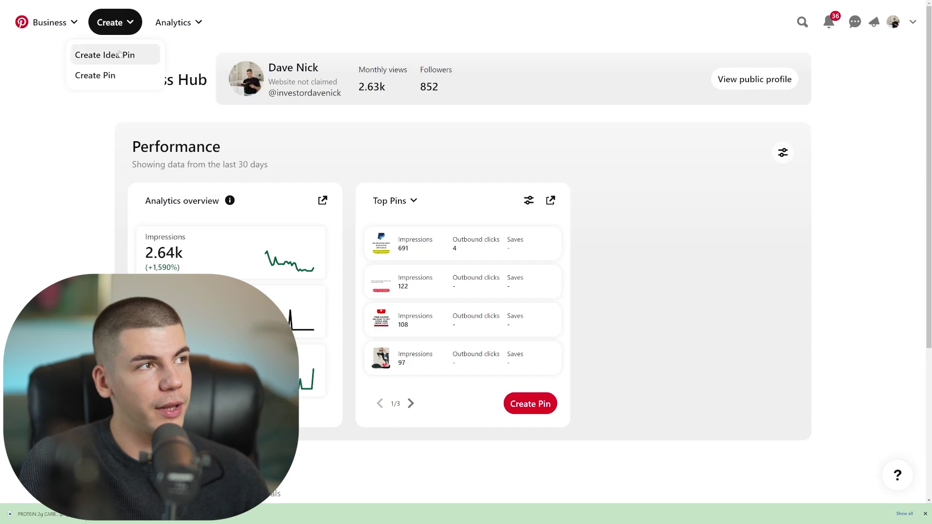
pyautogui.click(94, 75)
pyautogui.click(627, 101)
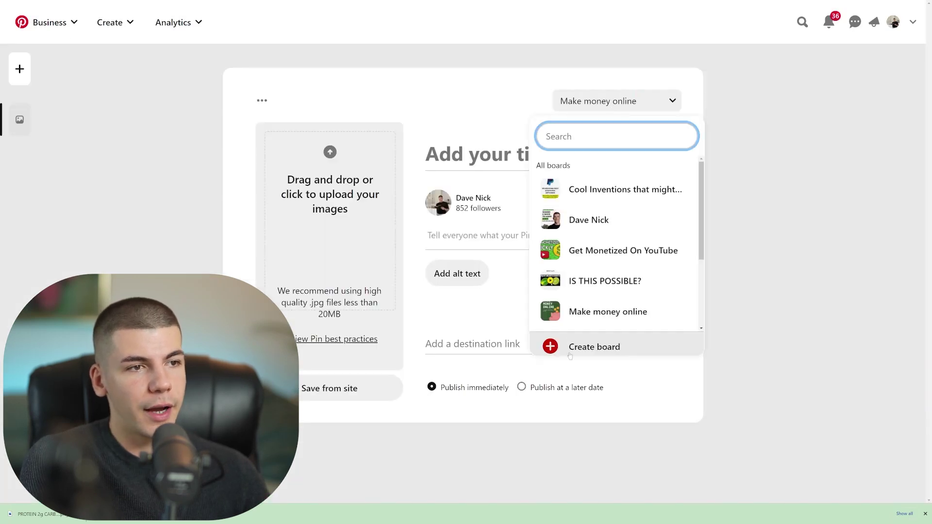
pyautogui.click(578, 345)
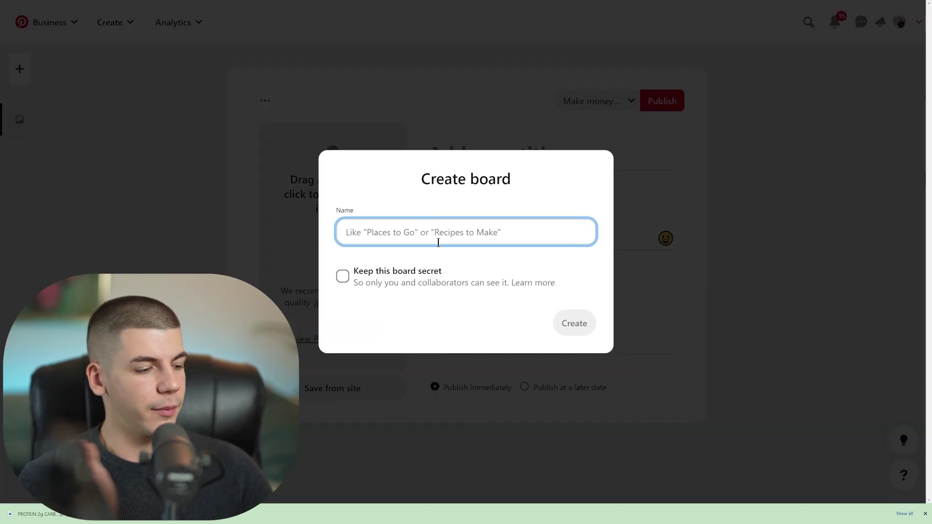
pyautogui.write('Fitness Gods')
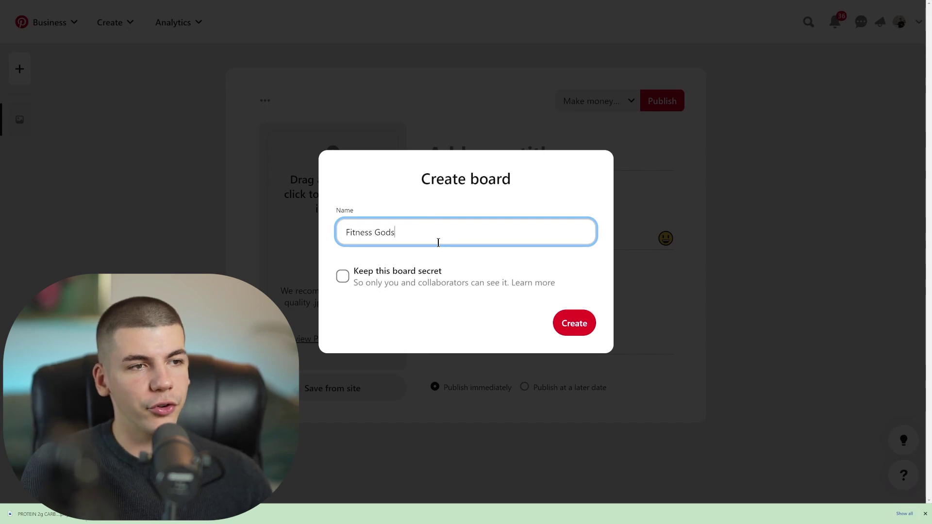
pyautogui.click(578, 330)
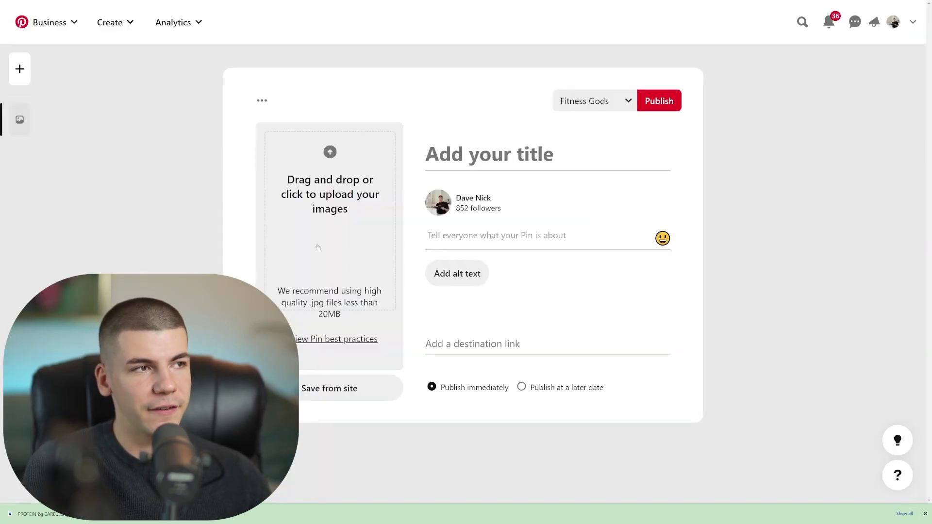
pyautogui.moveTo(36, 514); pyautogui.dragTo(399, 215)
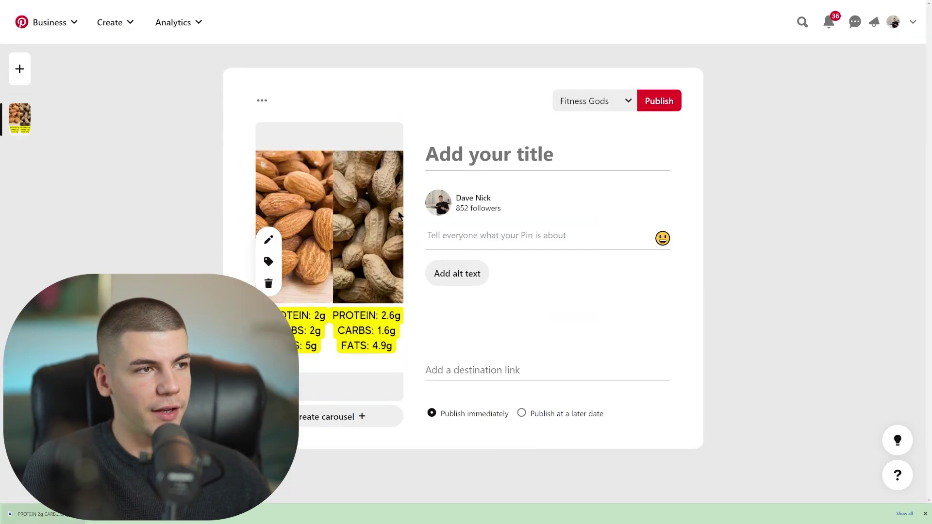
# Step: Title the pin 'Almonds VS. Peanuts'
pyautogui.click(549, 161)
pyautogui.write('Almonds VS.')
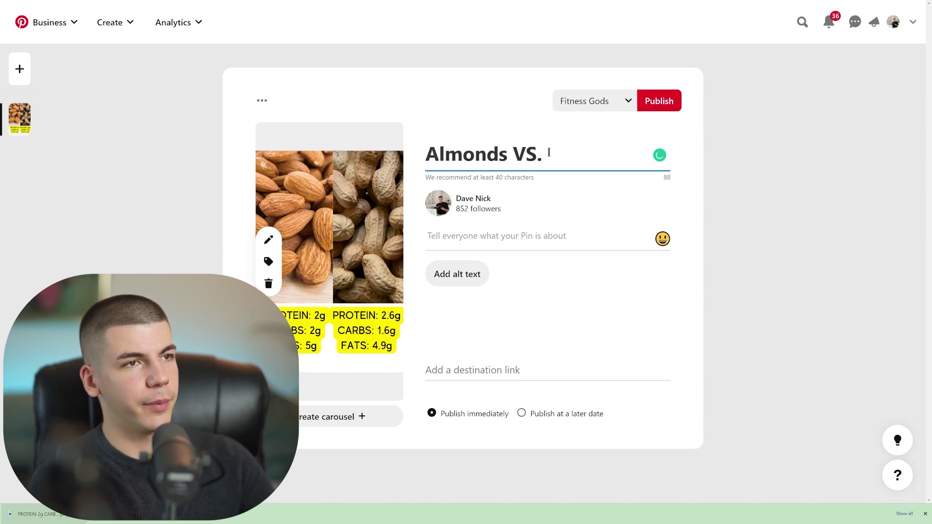
pyautogui.write(' Peanuts')
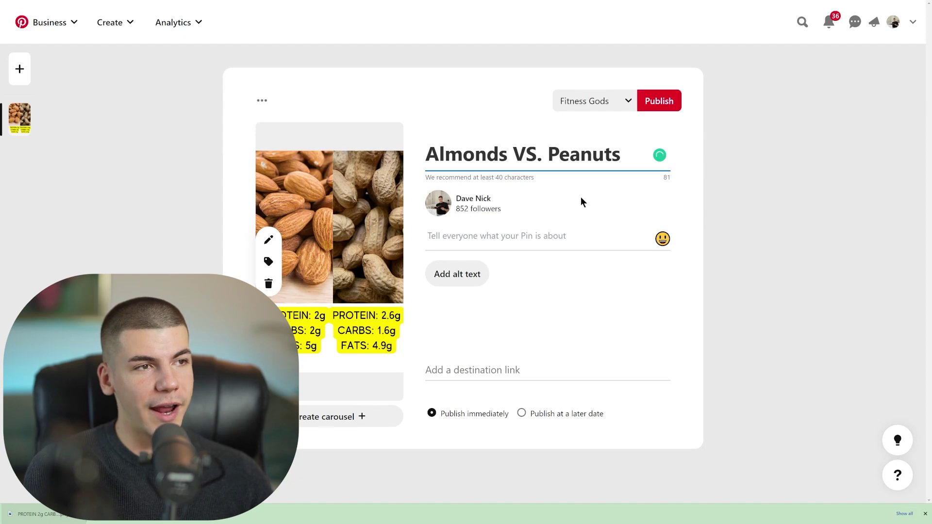
pyautogui.click(573, 235)
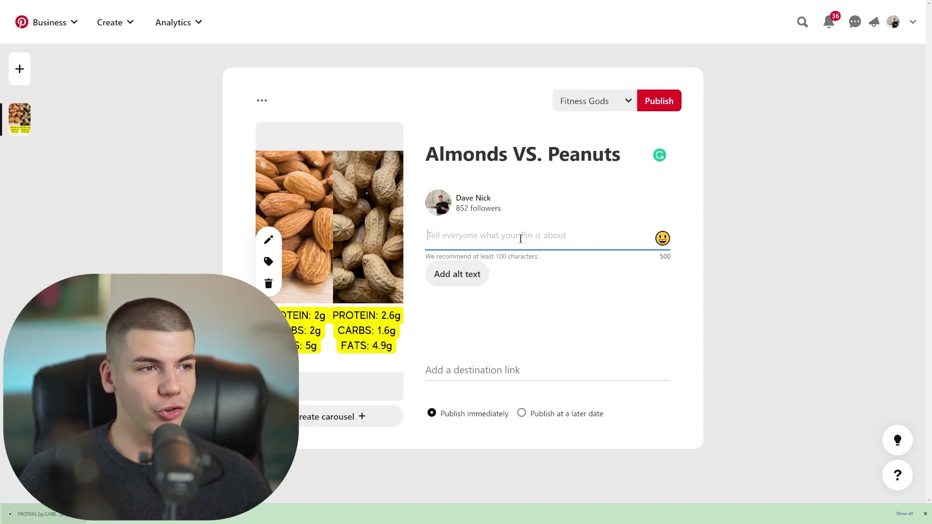
# Step: Copy the Fitness Gods kit page's share link on Kit
pyautogui.click(506, 368)
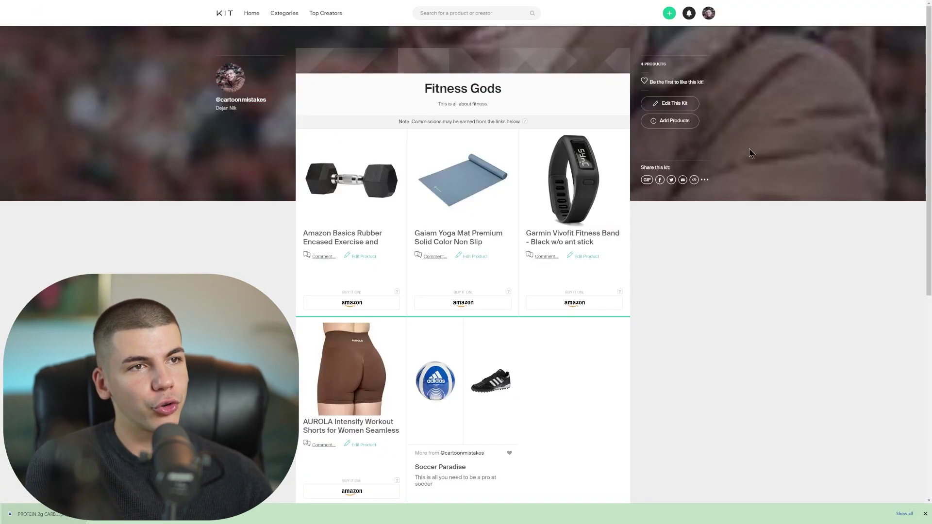
pyautogui.click(703, 181)
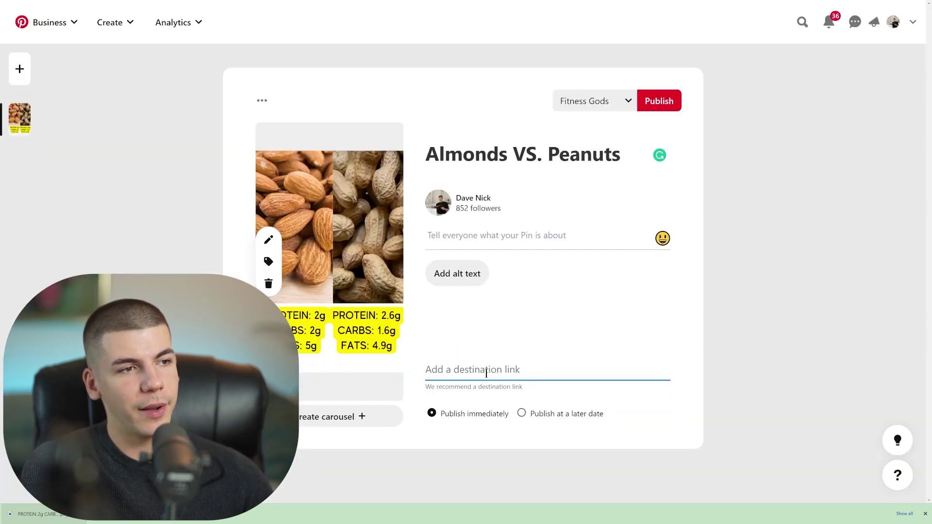
# Step: Paste the kit.co link as the pin's destination and publish it to Fitness Gods
pyautogui.write('https://kit.co/cartoonmistakes/fitness-gods')
pyautogui.click(845, 269)
pyautogui.click(670, 103)
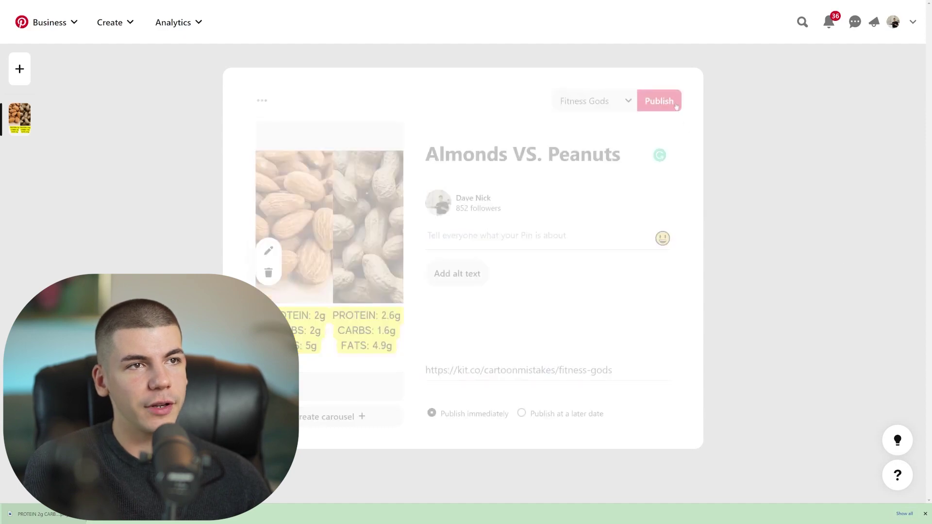